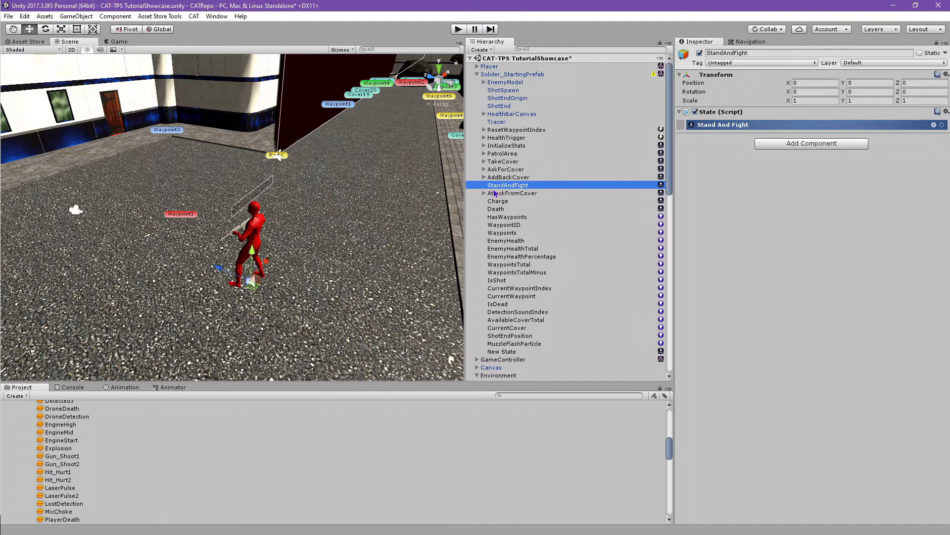
# Step: Copy FaceTargetAction, ActionList and DetectionRadius from the AttackFromCover state into the StandAndFight state
pyautogui.click(484, 193)
pyautogui.click(518, 201)
pyautogui.keyDown('shift'); pyautogui.click(520, 217); pyautogui.keyUp('shift')
pyautogui.rightClick(525, 203)
pyautogui.click(531, 212)
pyautogui.click(514, 193)
pyautogui.rightClick(516, 193)
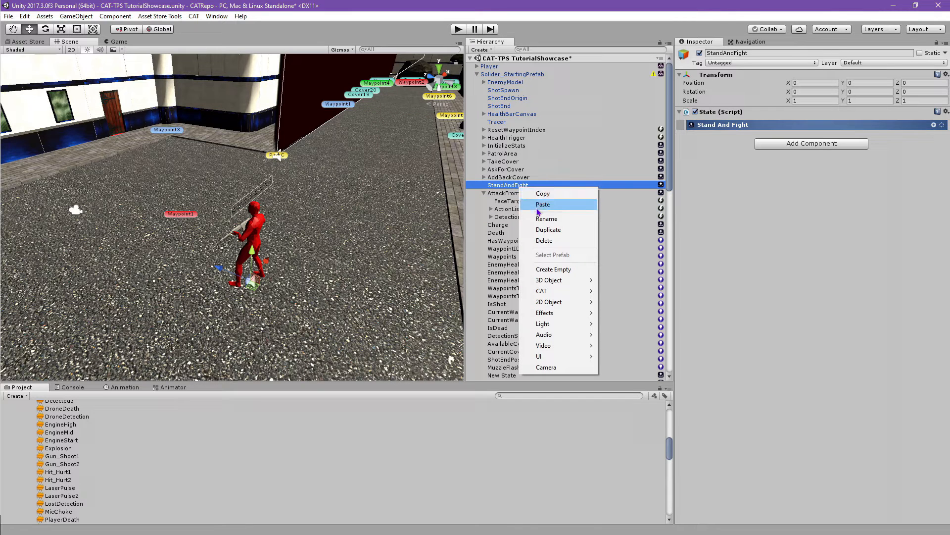
pyautogui.click(529, 212)
pyautogui.moveTo(518, 361); pyautogui.dragTo(527, 167)
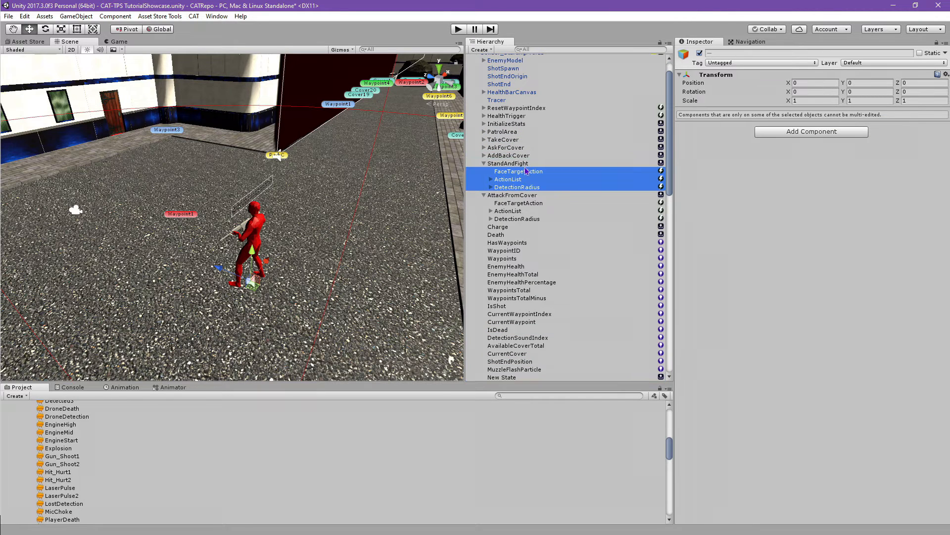
pyautogui.click(484, 195)
pyautogui.click(545, 171)
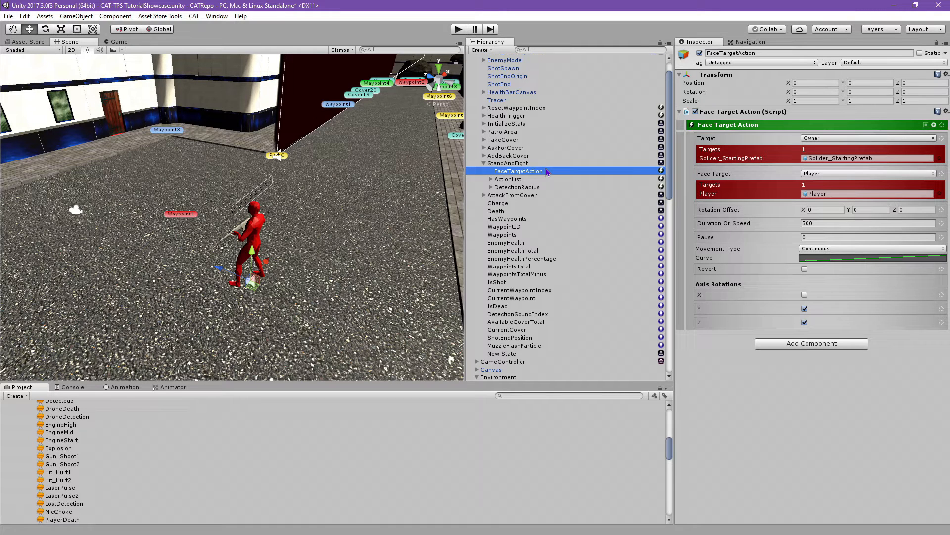
# Step: Add an empty Action List as a child of the StandAndFight state
pyautogui.click(541, 164)
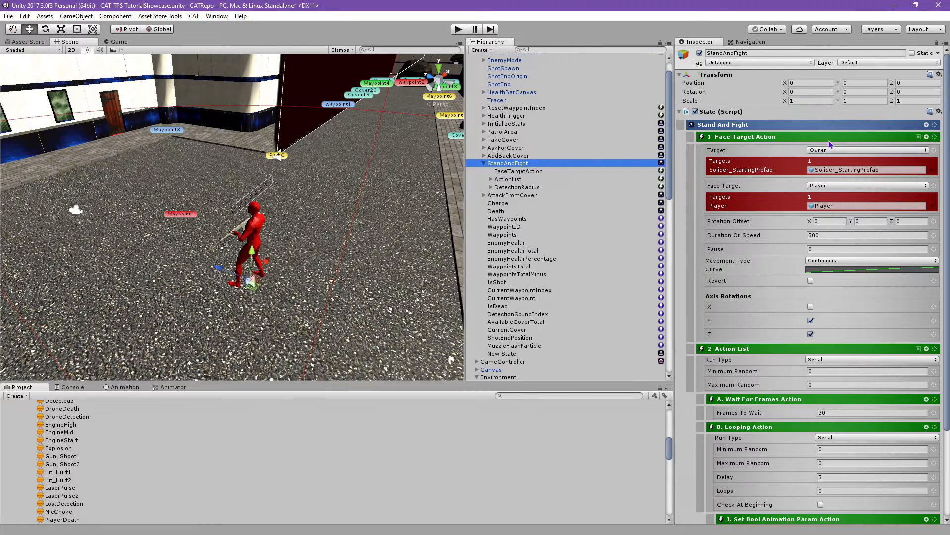
pyautogui.click(926, 125)
pyautogui.write('Action')
pyautogui.click(823, 194)
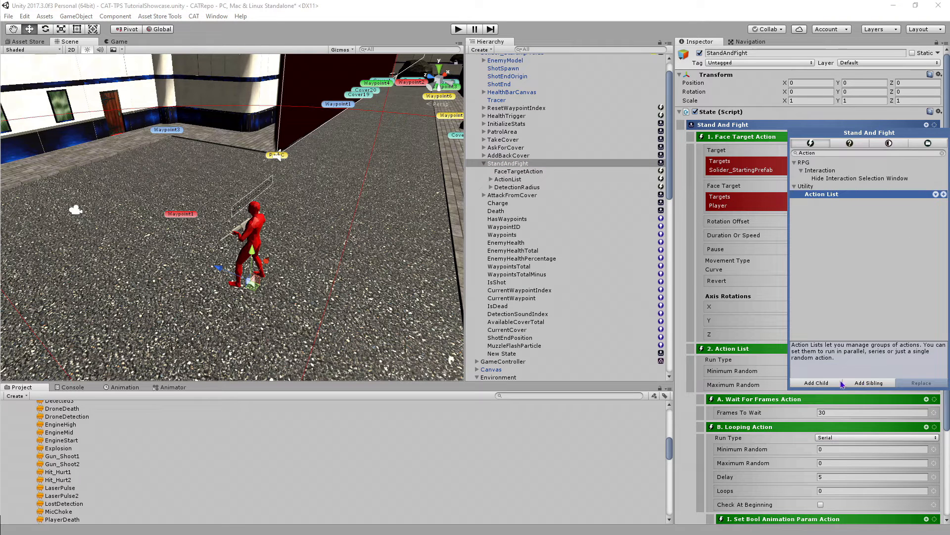
pyautogui.click(842, 385)
# Step: Add a Proximity Trigger as a child of the StandAndFight state
pyautogui.click(844, 153)
pyautogui.write('Proximity')
pyautogui.click(849, 171)
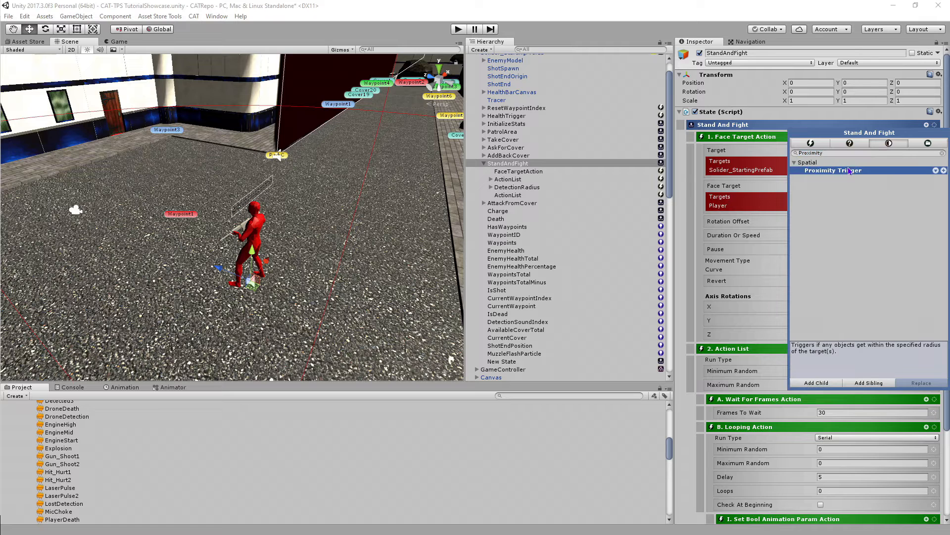
pyautogui.click(830, 383)
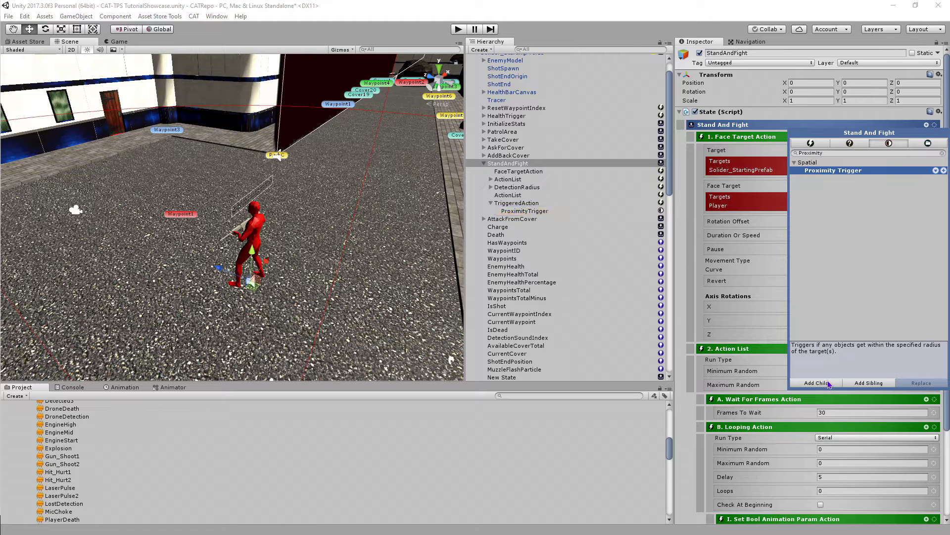
# Step: Move the new ActionList and TriggeredAction to the start of StandAndFight's children and reset the ActionList's transform
pyautogui.click(519, 174)
pyautogui.moveTo(524, 196); pyautogui.dragTo(518, 175)
pyautogui.click(534, 171)
pyautogui.rightClick(917, 77)
pyautogui.click(864, 85)
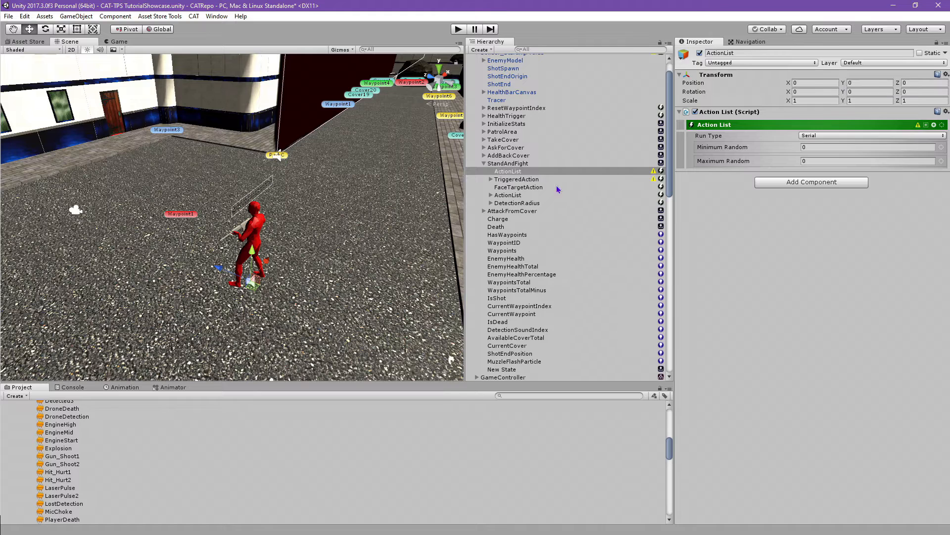
# Step: Reset the TriggeredAction's transform and nest it together with FaceTargetAction inside the new ActionList
pyautogui.click(517, 180)
pyautogui.click(916, 93)
pyautogui.click(534, 172)
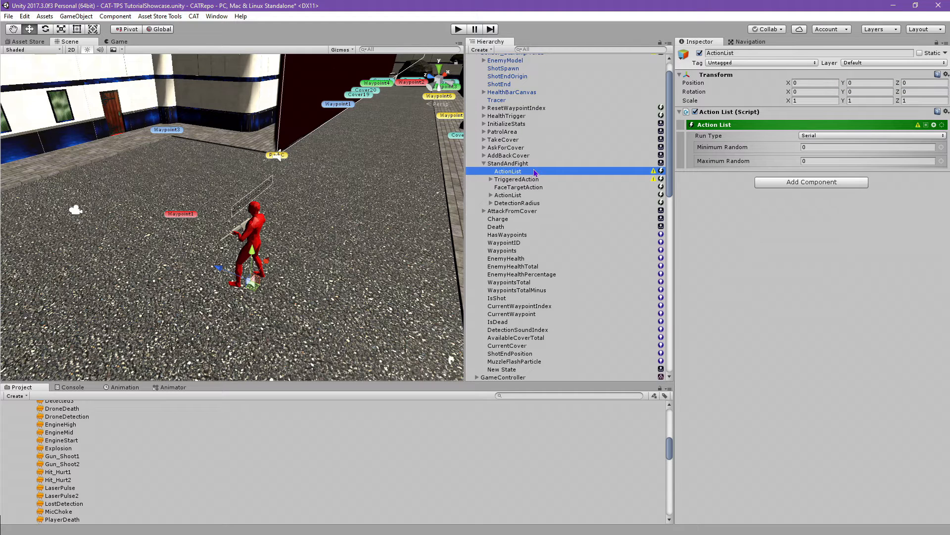
pyautogui.moveTo(535, 191)
pyautogui.mouseDown()
pyautogui.moveTo(515, 172)
pyautogui.moveTo(531, 183)
pyautogui.mouseUp()
# Step: Rename the copied action list as "ActionList (Shooting)" and nest it inside StandAndFight's new ActionList
pyautogui.click(525, 195)
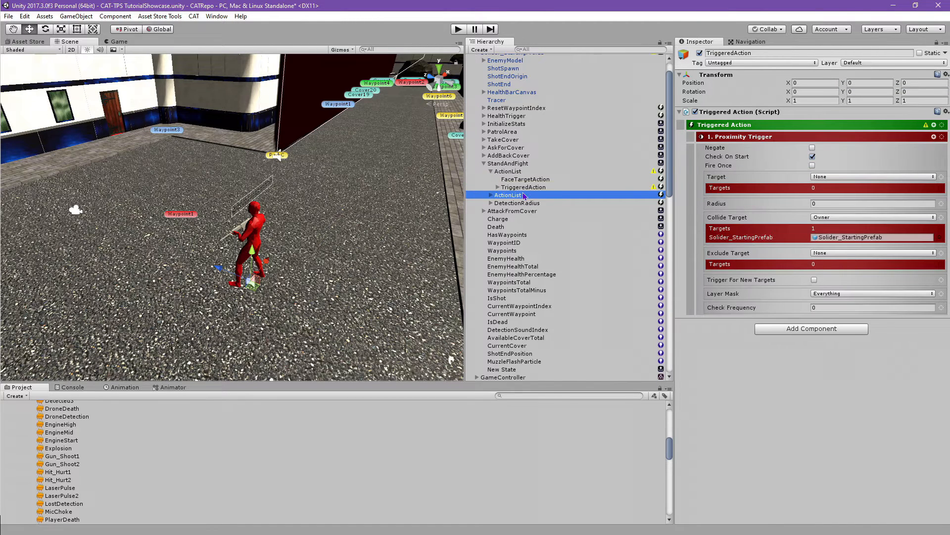
pyautogui.click(746, 53)
pyautogui.write('Shooting')
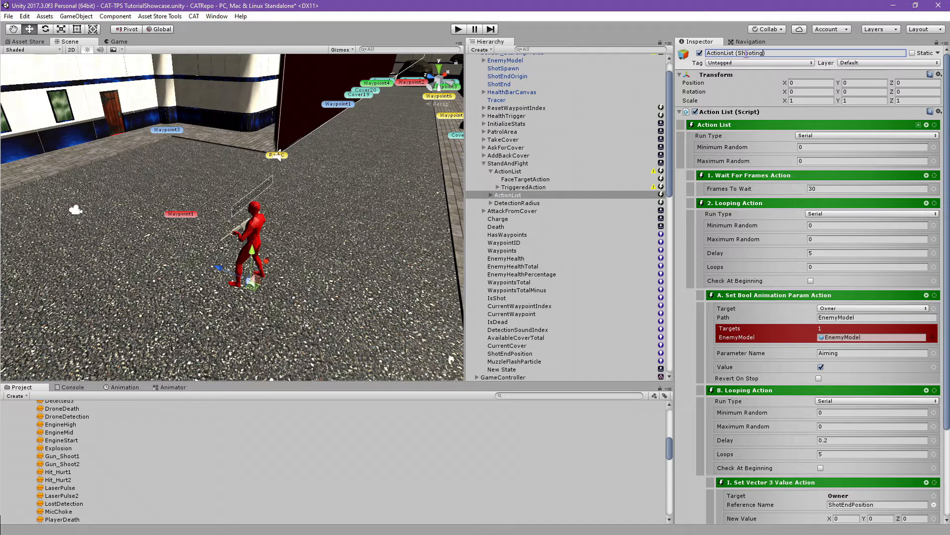
pyautogui.click(537, 195)
pyautogui.moveTo(539, 194); pyautogui.dragTo(539, 192)
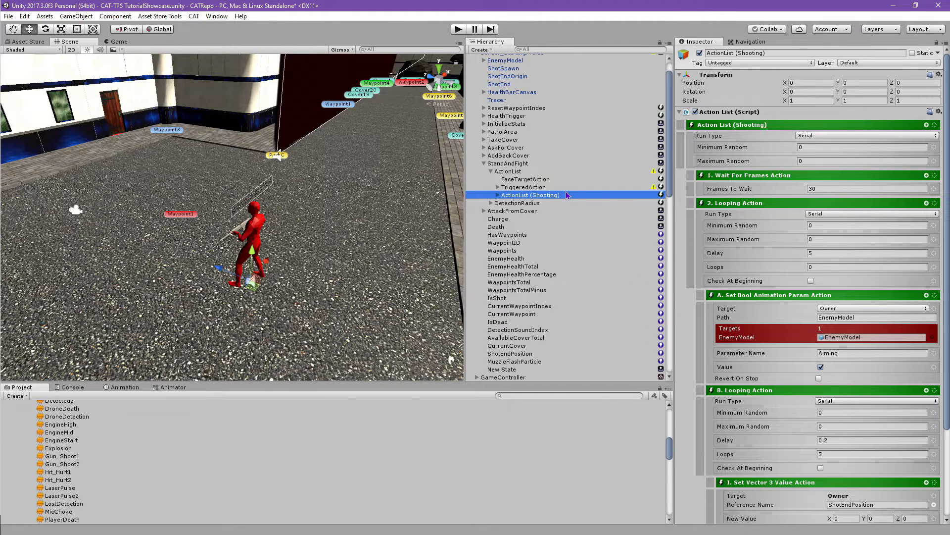
# Step: Configure the TriggeredAction's Proximity Trigger with target Owner, radius 5 and collide target Player
pyautogui.click(557, 187)
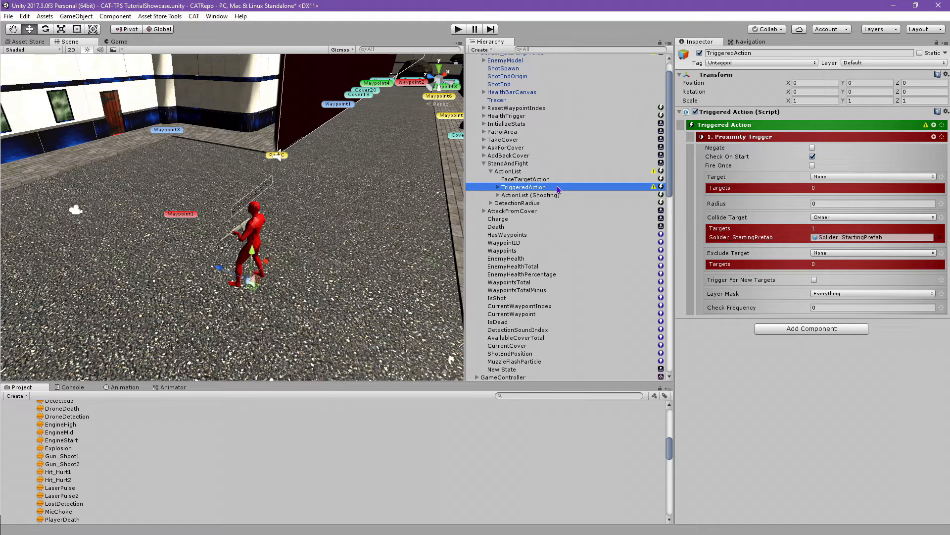
pyautogui.click(832, 177)
pyautogui.click(834, 209)
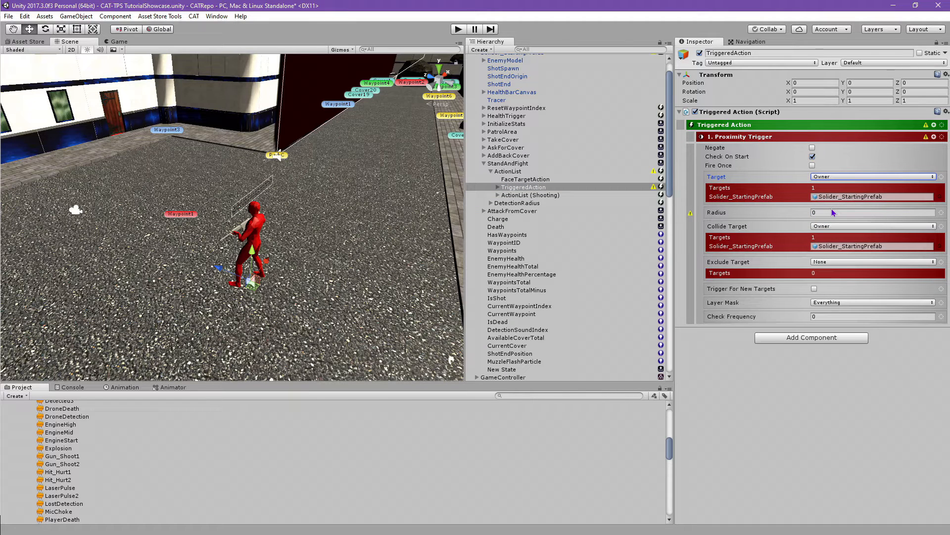
pyautogui.click(823, 212)
pyautogui.write('5')
pyautogui.click(835, 228)
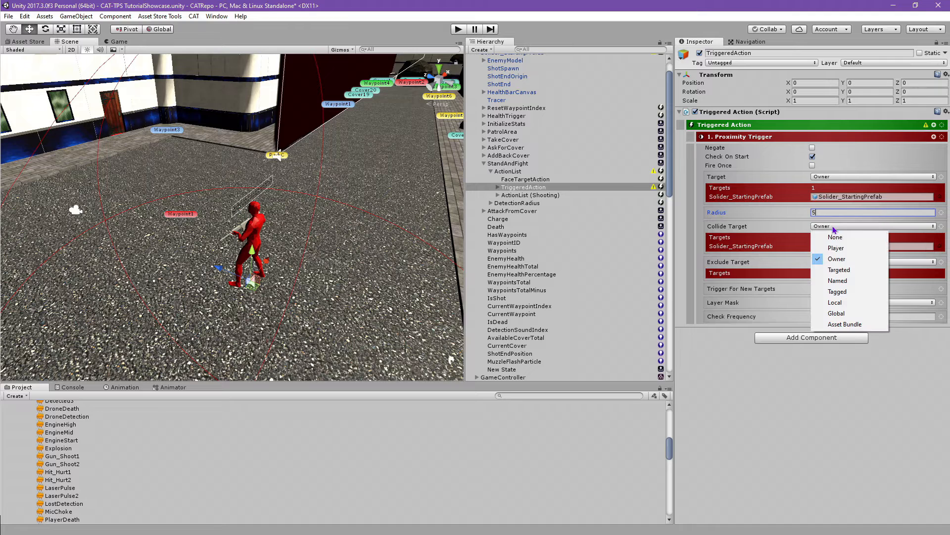
pyautogui.click(839, 251)
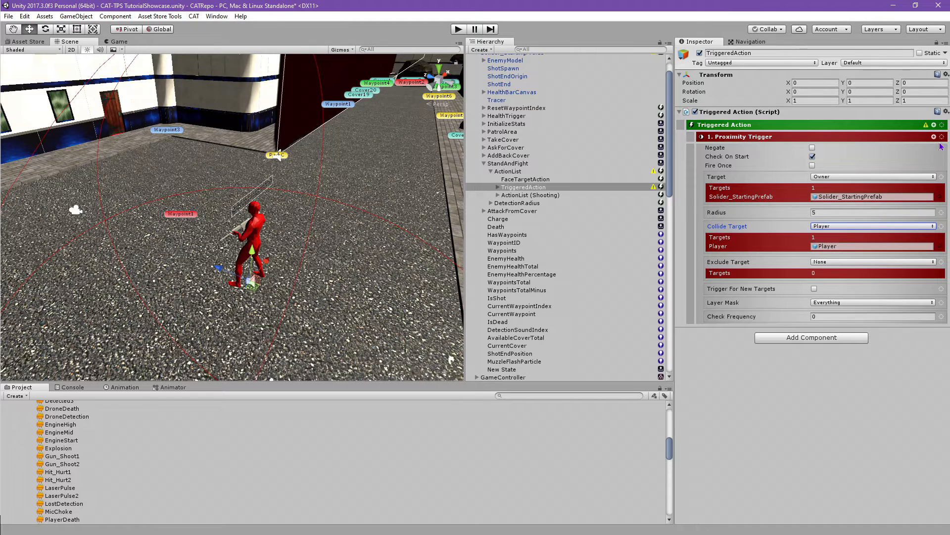
# Step: Add a Change State action as a child of the TriggeredAction and set its state name to Charge
pyautogui.click(934, 125)
pyautogui.write('Change State')
pyautogui.click(842, 172)
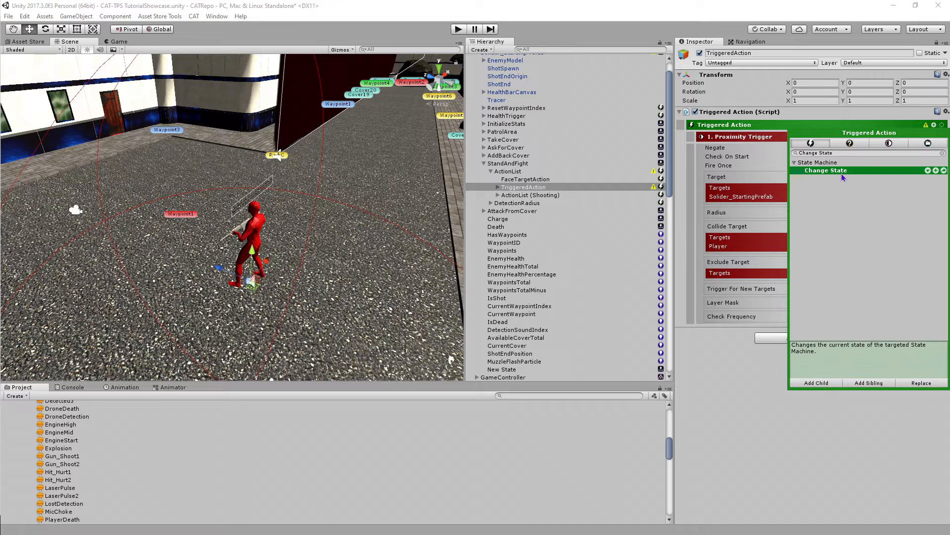
pyautogui.click(825, 383)
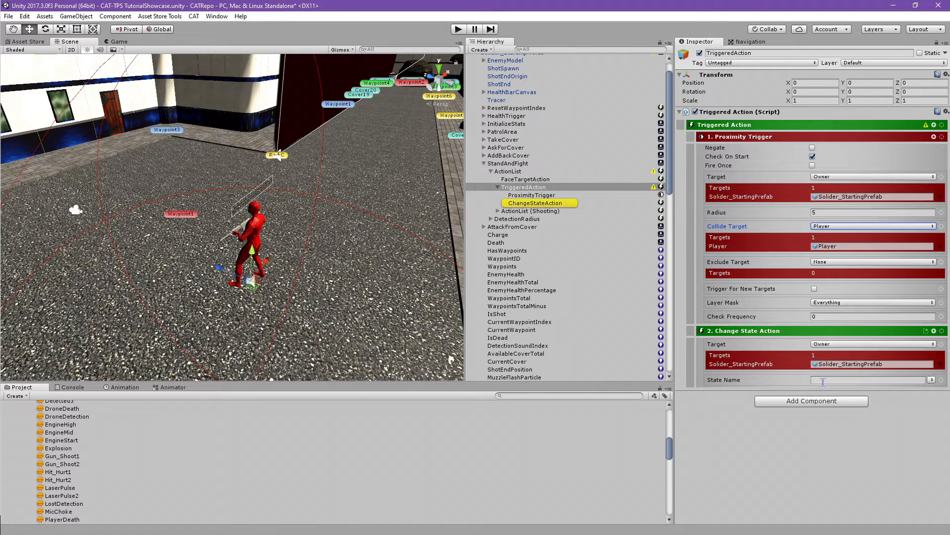
pyautogui.click(932, 380)
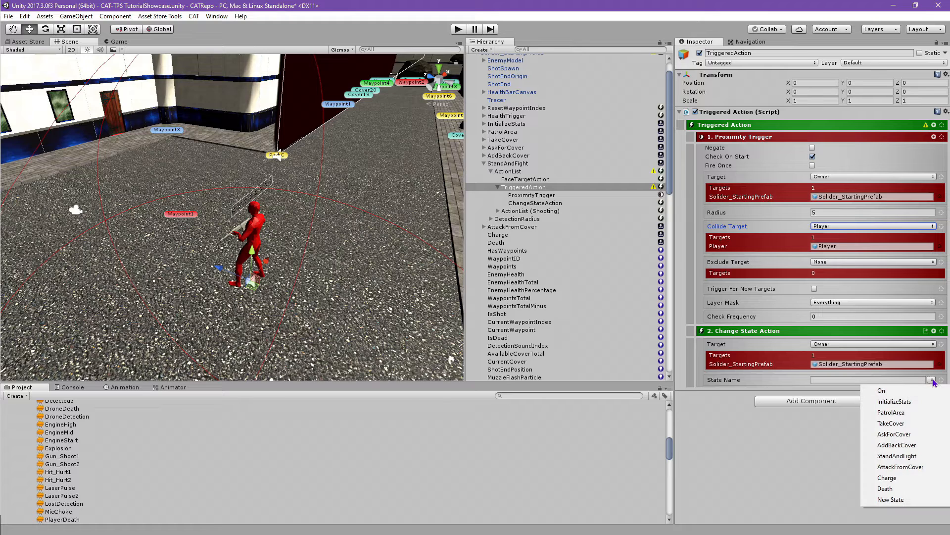
pyautogui.click(901, 477)
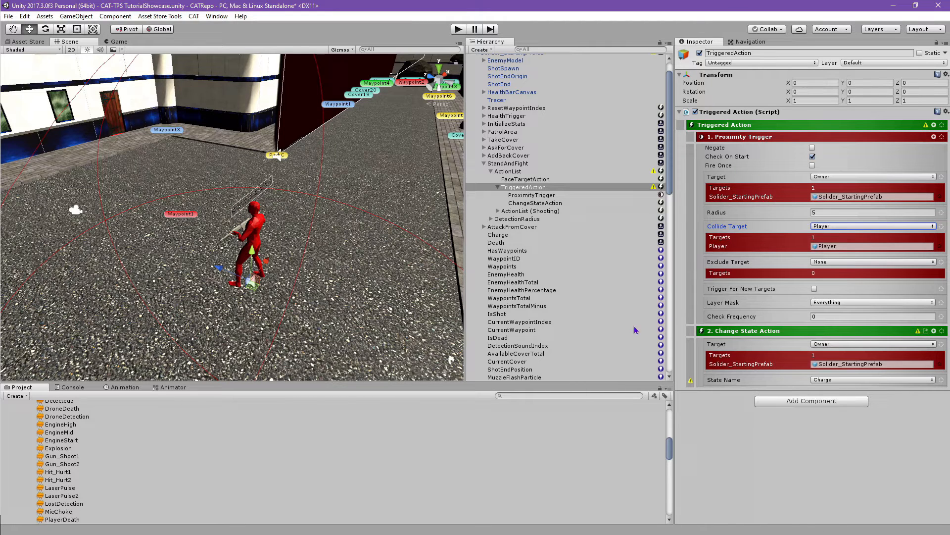
# Step: In ActionList (Shooting), set the outer Looping Action's delay to 3.5 and the inner Looping Action's loops to 4
pyautogui.click(557, 212)
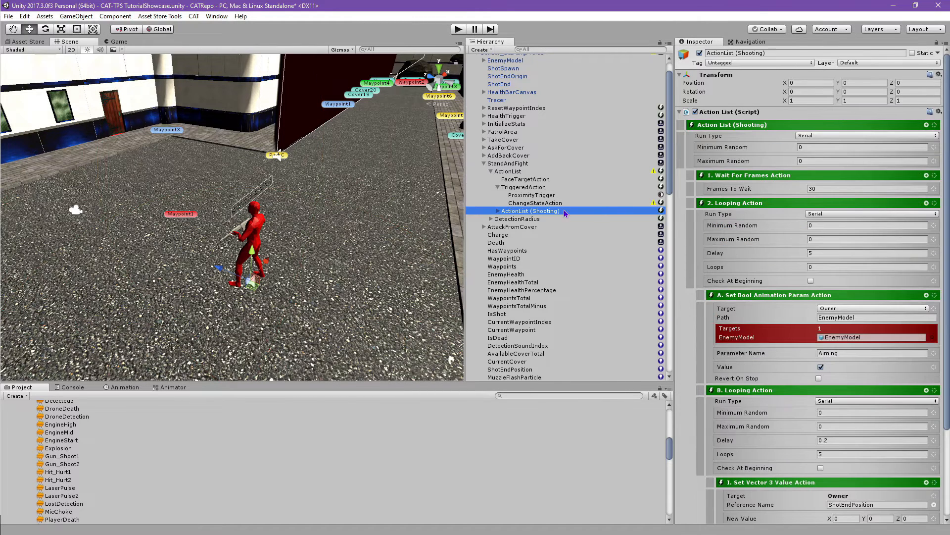
pyautogui.click(822, 254)
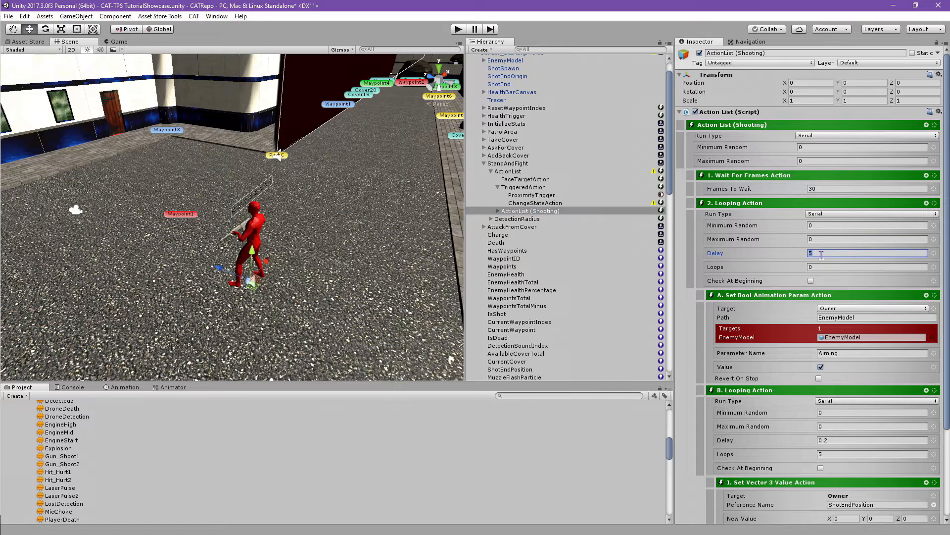
pyautogui.scroll(-1, 821, 255)
pyautogui.write('3.')
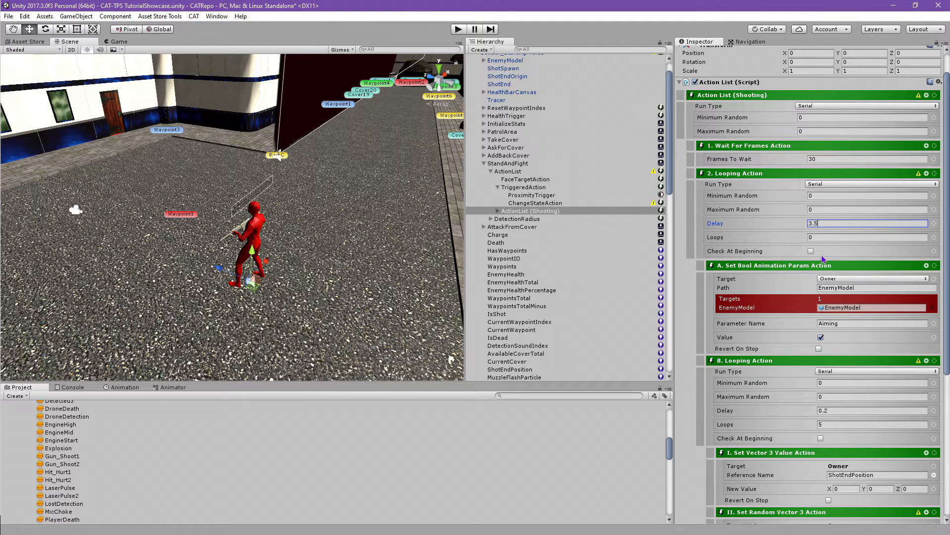
pyautogui.scroll(-2, 821, 254)
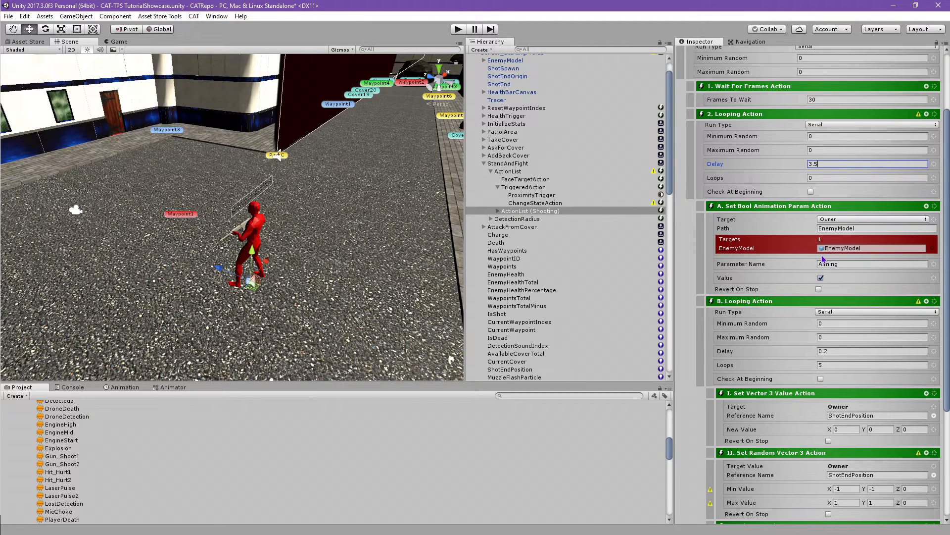
pyautogui.click(831, 366)
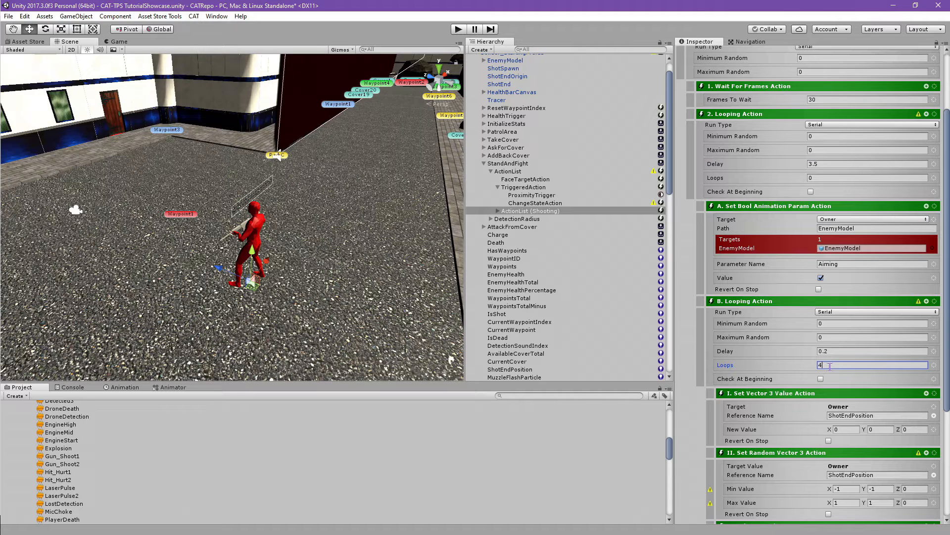
pyautogui.click(484, 164)
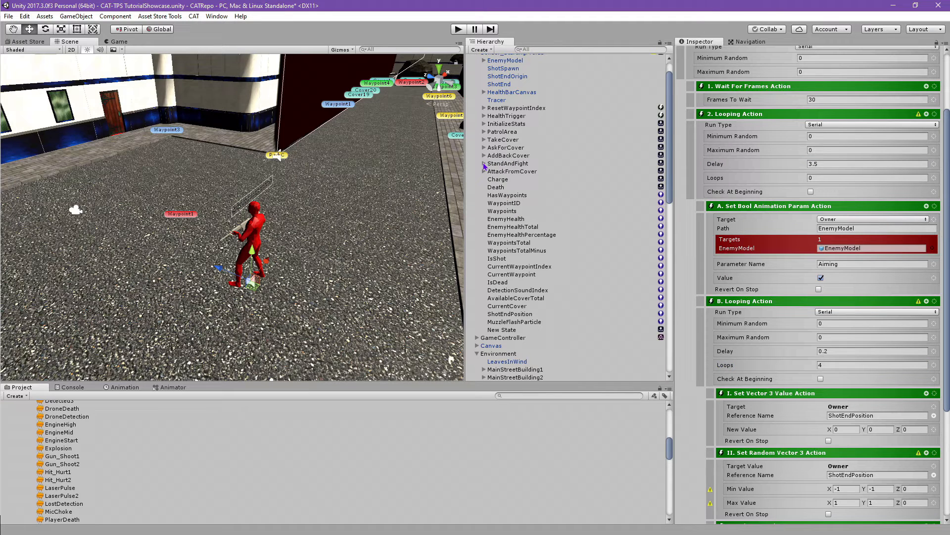
# Step: Copy the ActionList from the StandAndFight state into the Charge state
pyautogui.click(511, 179)
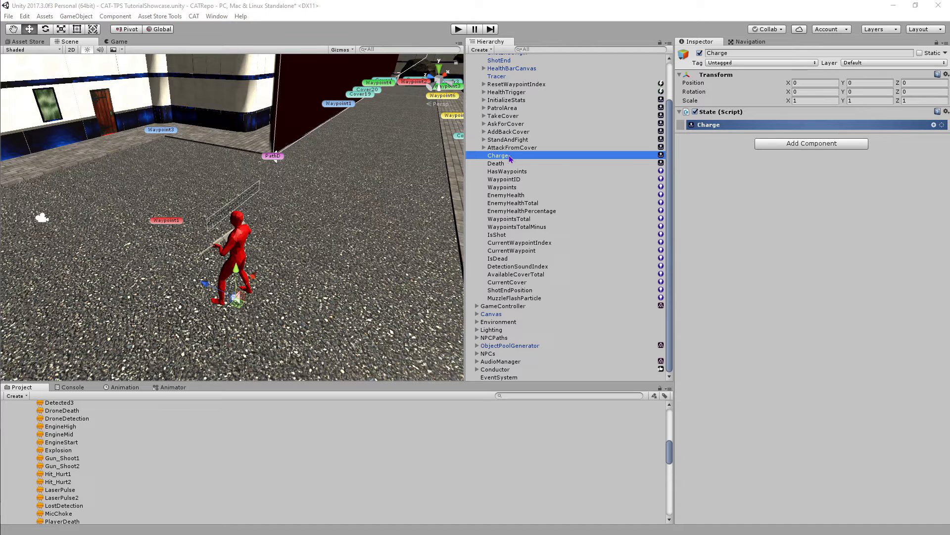
pyautogui.click(483, 140)
pyautogui.click(506, 156)
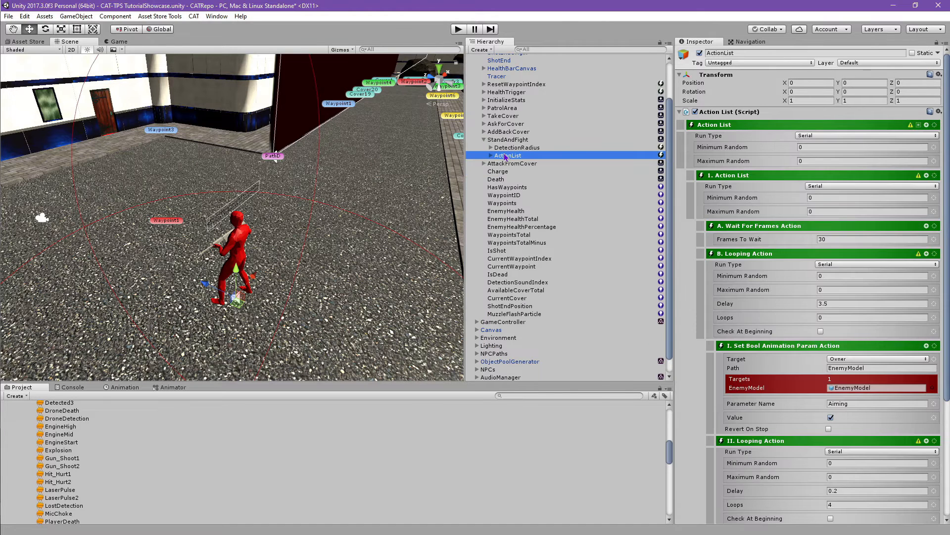
pyautogui.rightClick(506, 156)
pyautogui.click(525, 161)
pyautogui.click(498, 171)
pyautogui.rightClick(505, 172)
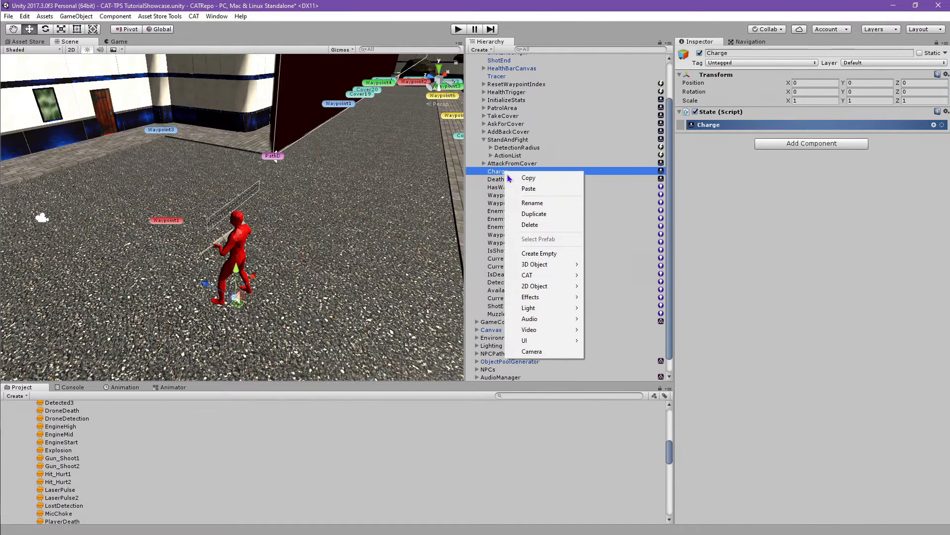
pyautogui.click(522, 189)
pyautogui.moveTo(503, 325); pyautogui.dragTo(498, 171)
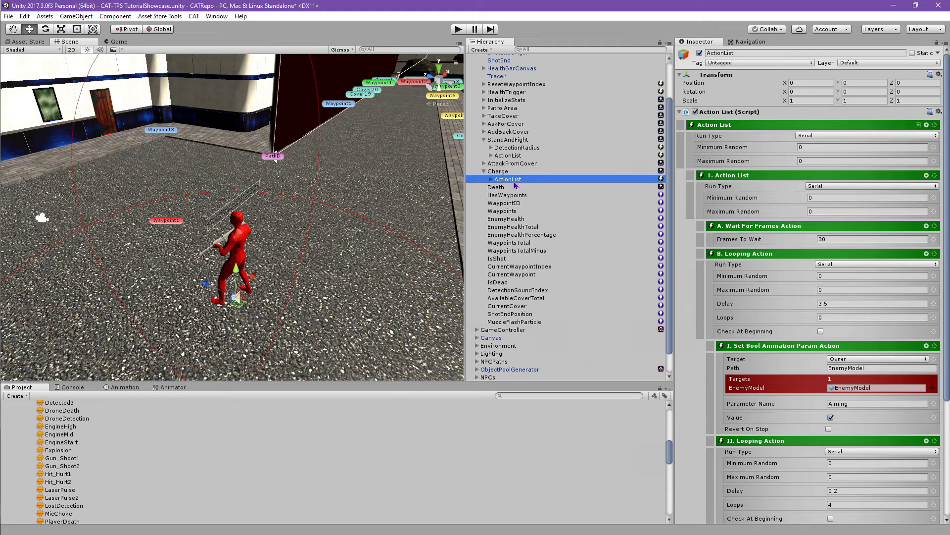
# Step: Delete the TriggeredAction from the Charge state's ActionList and expand its nested ActionList
pyautogui.click(491, 180)
pyautogui.click(517, 203)
pyautogui.press('Delete')
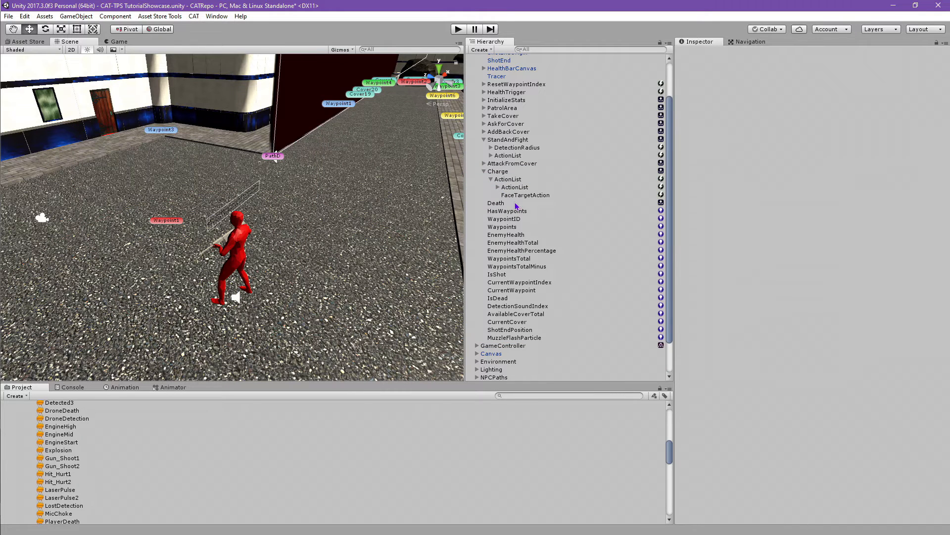
pyautogui.click(498, 188)
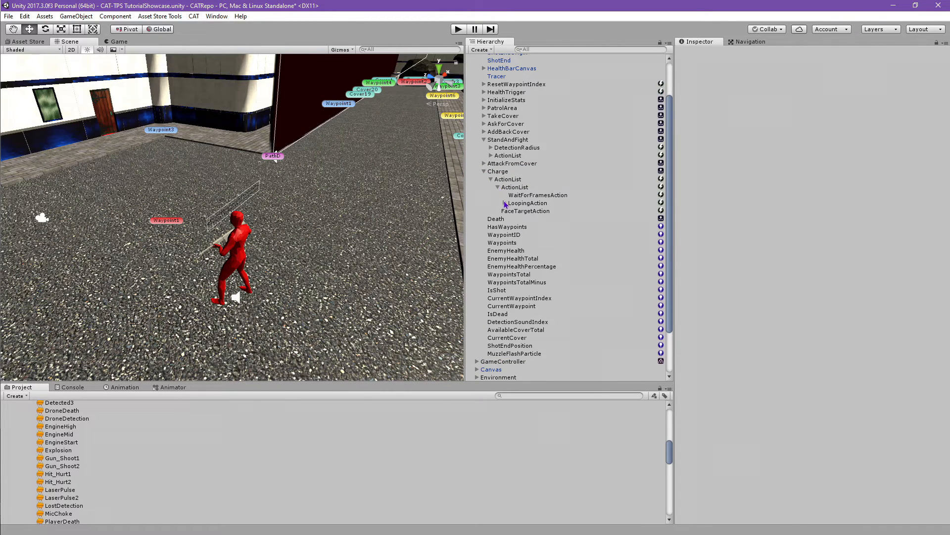
# Step: Add a Play Sound action as a child of the Charge state
pyautogui.click(502, 172)
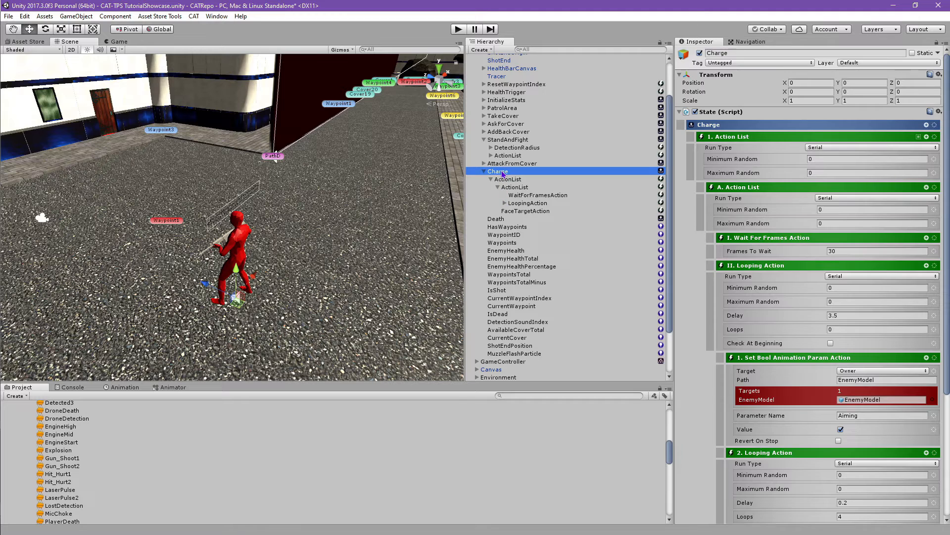
pyautogui.click(926, 125)
pyautogui.write('PlayS')
pyautogui.press('BackSpace')
pyautogui.write('S')
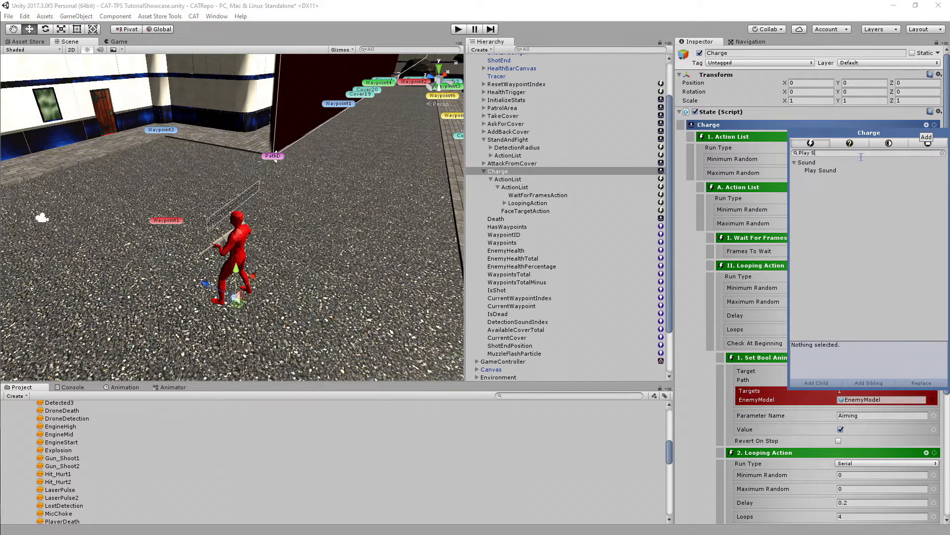
pyautogui.press('Down')
pyautogui.click(825, 382)
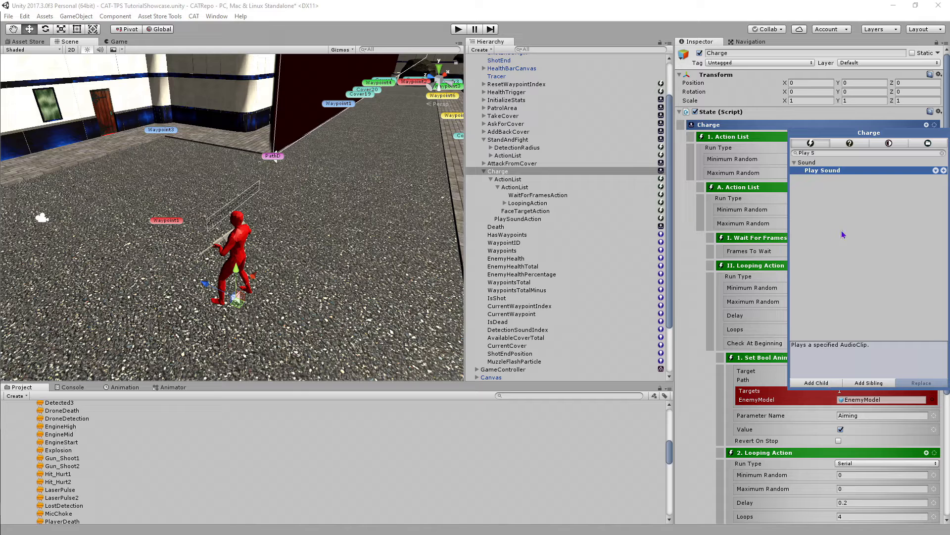
# Step: Add a Set Navigation Speed action as a child of the Charge state
pyautogui.click(861, 153)
pyautogui.write('Set')
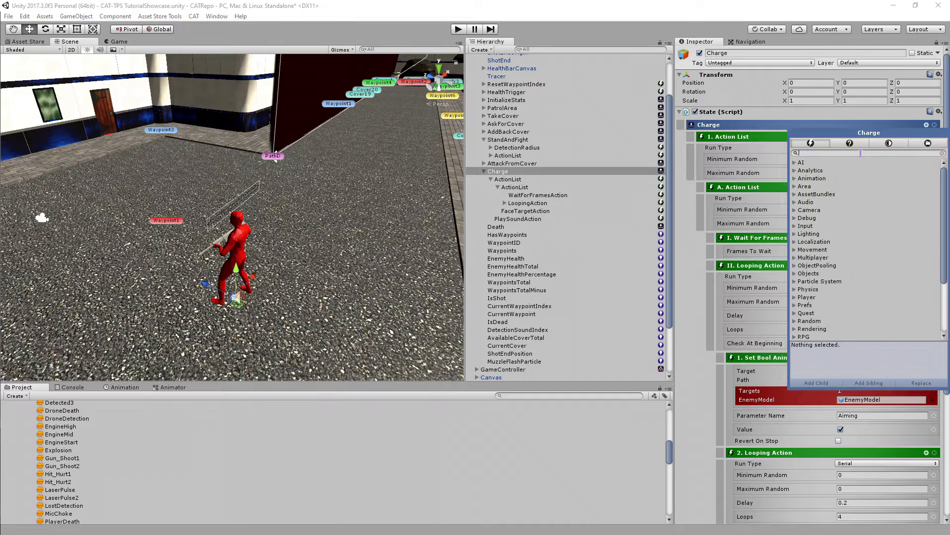
pyautogui.click(847, 179)
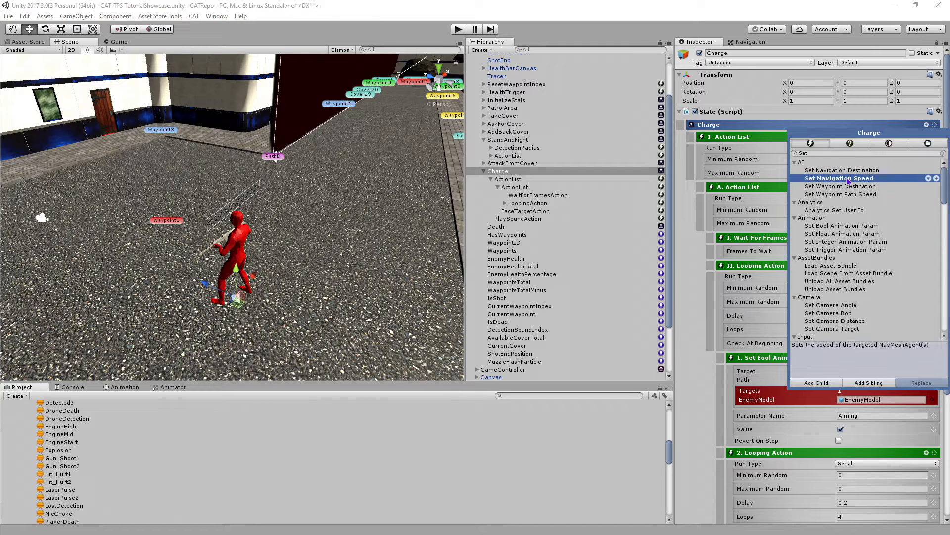
pyautogui.click(825, 383)
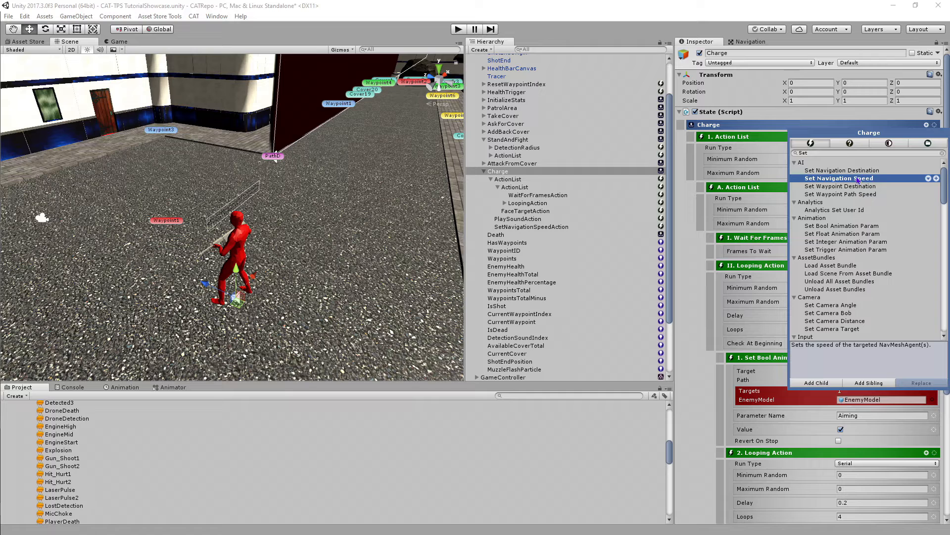
# Step: Add a second Play Sound action as a child of the Charge state
pyautogui.click(845, 152)
pyautogui.write('ay S')
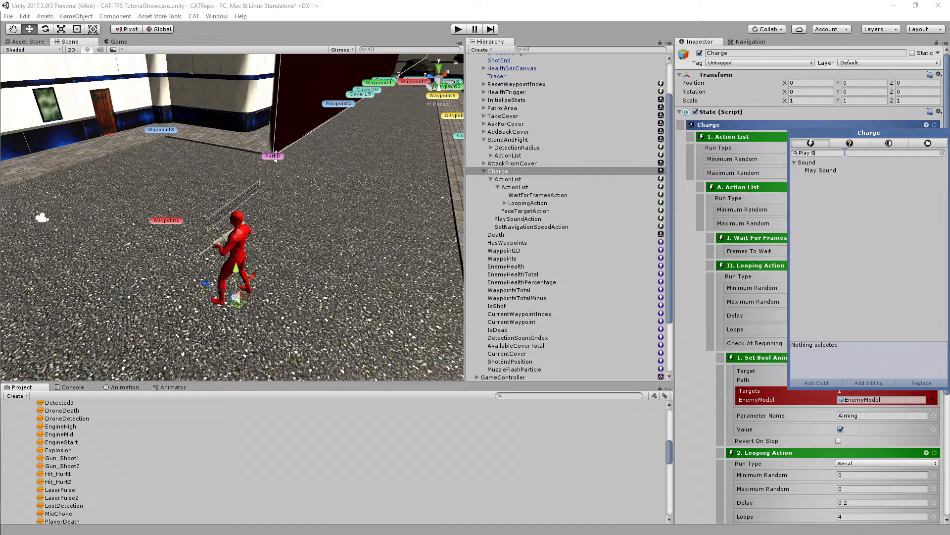
pyautogui.click(823, 170)
pyautogui.click(816, 382)
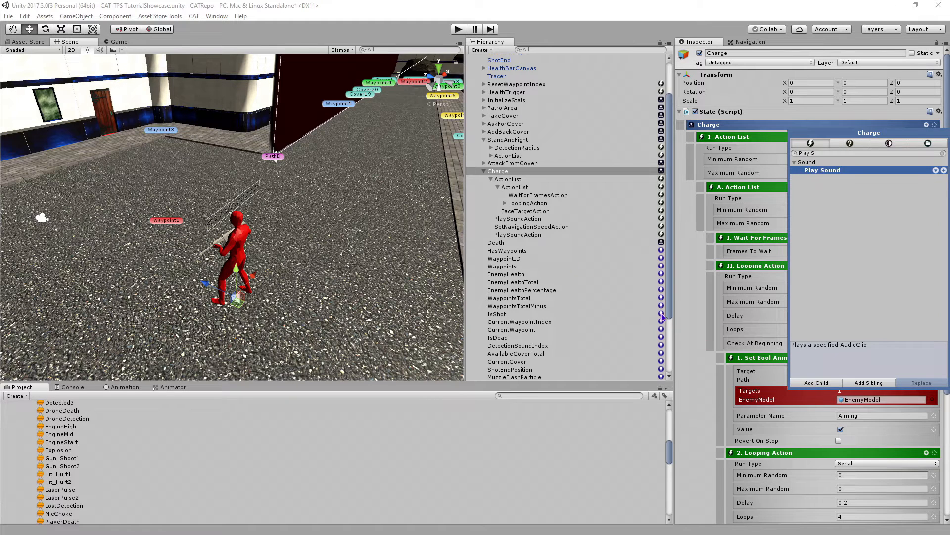
# Step: Collapse the nested ActionList and move the Charge state's main ActionList below the second PlaySoundAction
pyautogui.click(518, 219)
pyautogui.click(498, 187)
pyautogui.click(518, 188)
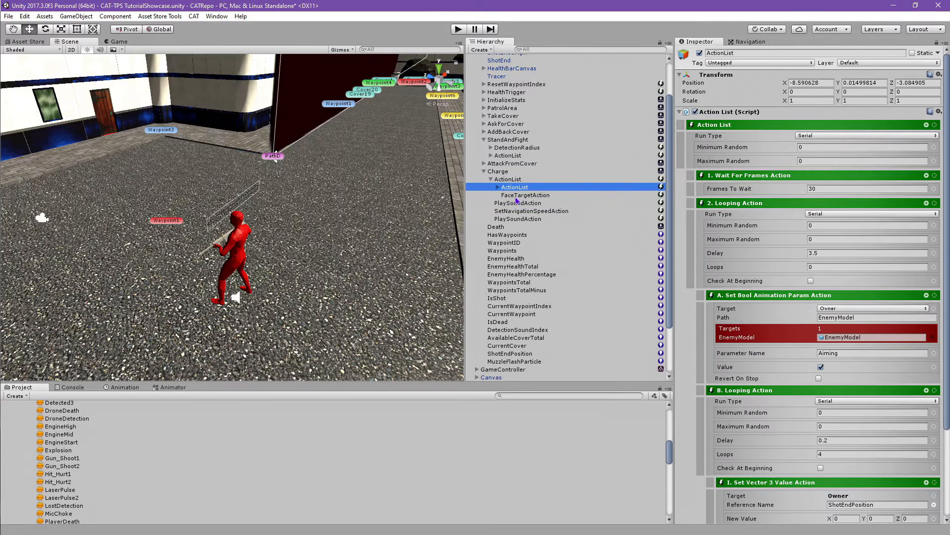
pyautogui.click(513, 180)
pyautogui.moveTo(512, 183); pyautogui.dragTo(520, 210)
# Step: Reset the transforms of both PlaySoundActions and the SetNavigationSpeedAction in the Charge state
pyautogui.click(517, 182)
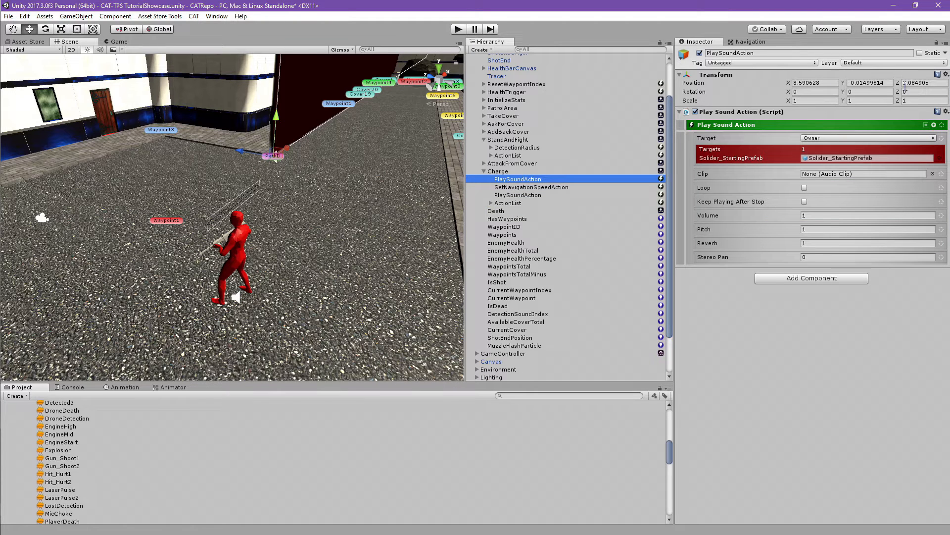
pyautogui.click(946, 75)
pyautogui.click(860, 83)
pyautogui.click(574, 188)
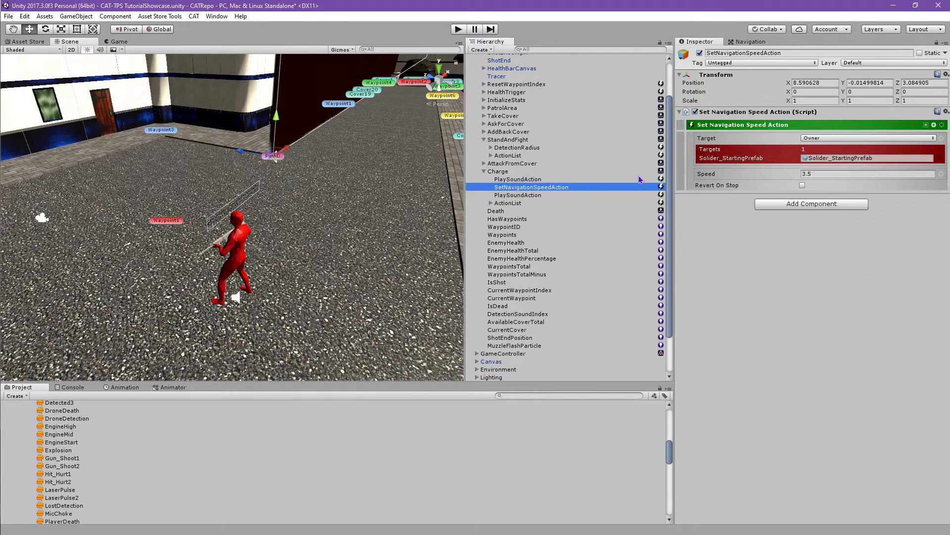
pyautogui.click(946, 74)
pyautogui.click(860, 85)
pyautogui.click(594, 195)
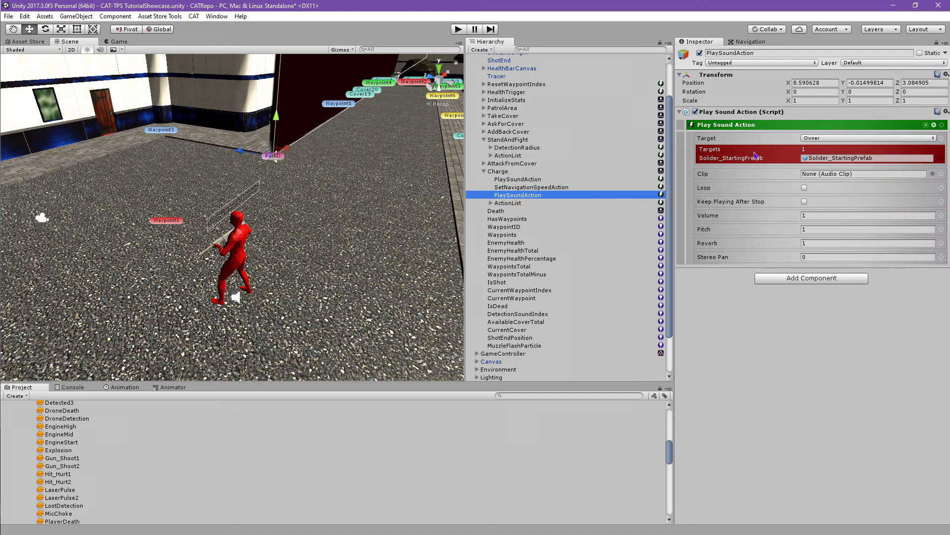
pyautogui.click(946, 74)
pyautogui.click(860, 83)
# Step: Add a Looping Action as a child of the Charge state and reset its transform
pyautogui.click(520, 173)
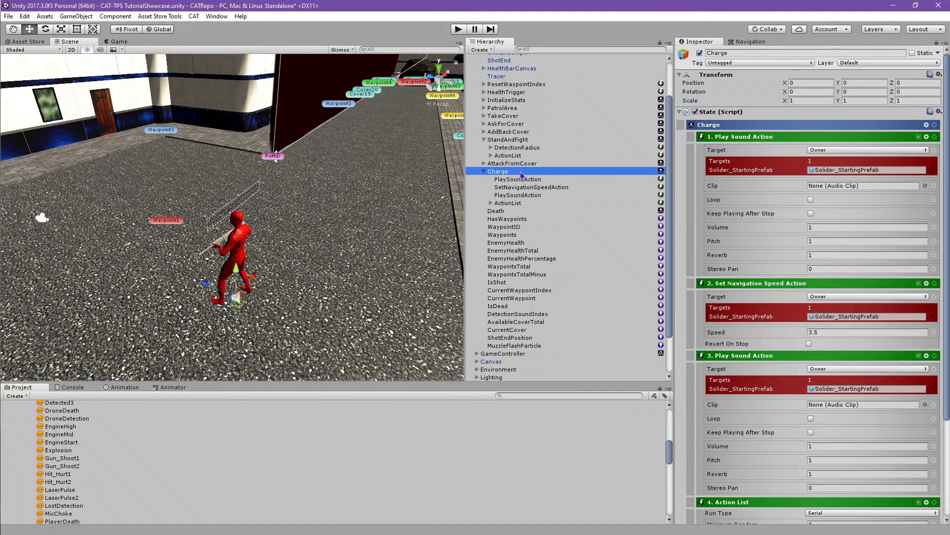
pyautogui.click(927, 126)
pyautogui.write('Loop')
pyautogui.click(826, 171)
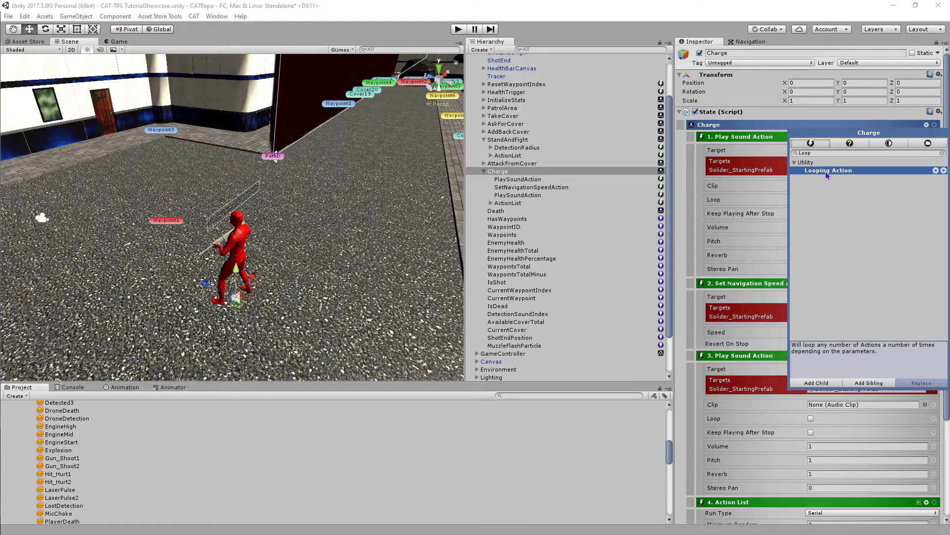
pyautogui.click(813, 383)
pyautogui.click(946, 75)
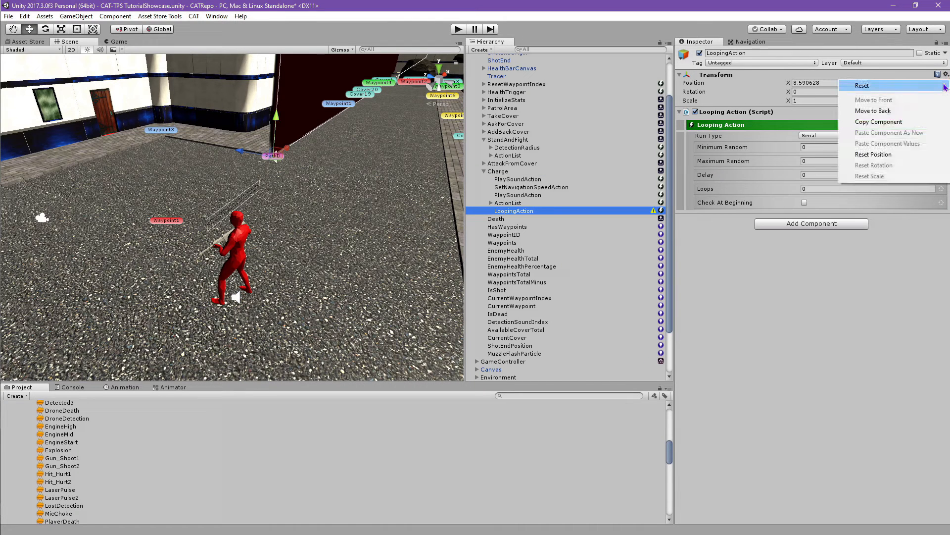
pyautogui.click(943, 86)
# Step: Add a Navigate action as a child of the Charge state's new LoopingAction
pyautogui.click(934, 125)
pyautogui.write('Navigate')
pyautogui.click(849, 172)
pyautogui.click(815, 383)
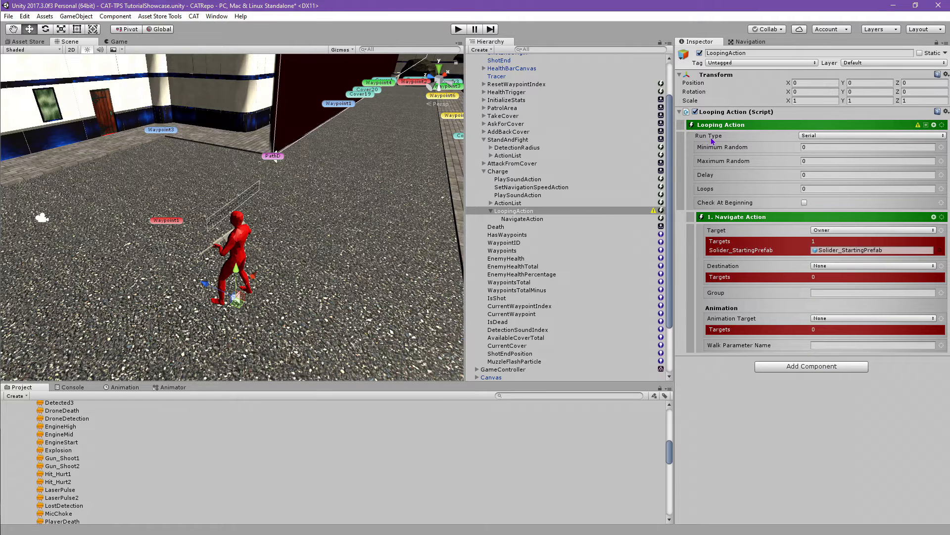
# Step: Assign the ArmorBreak audio clip to the Charge state's first PlaySoundAction
pyautogui.click(538, 182)
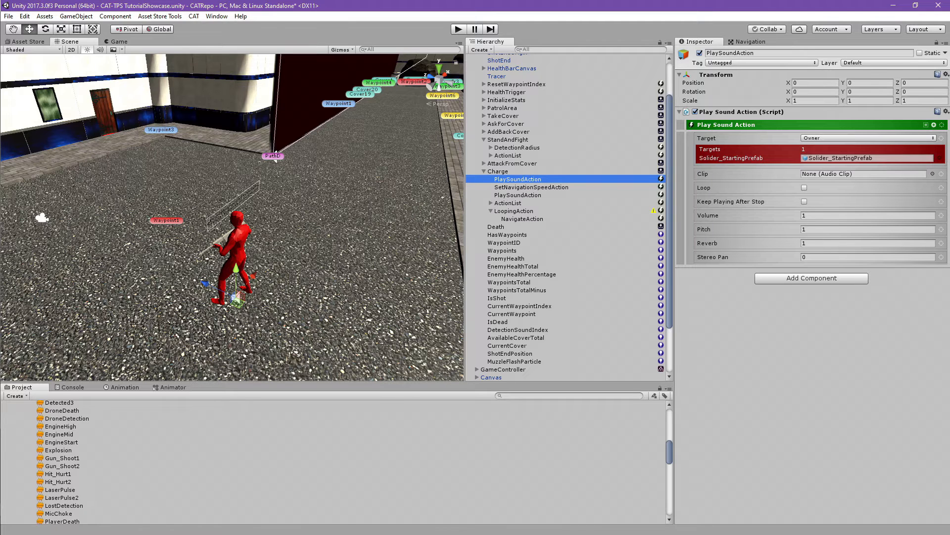
pyautogui.scroll(3, 73, 453)
pyautogui.scroll(3, 73, 454)
pyautogui.moveTo(73, 450); pyautogui.dragTo(891, 174)
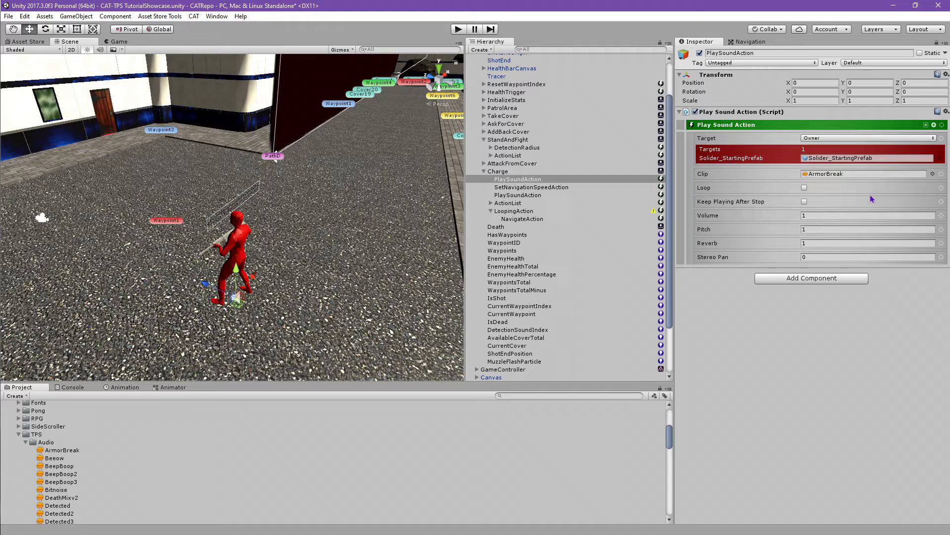
# Step: Enable Keep Playing After Stop for the ArmorBreak sound and set volume 0.6, pitch 0.6 and reverb 0.3
pyautogui.click(805, 201)
pyautogui.click(816, 214)
pyautogui.write('0.6')
pyautogui.click(802, 243)
pyautogui.click(806, 230)
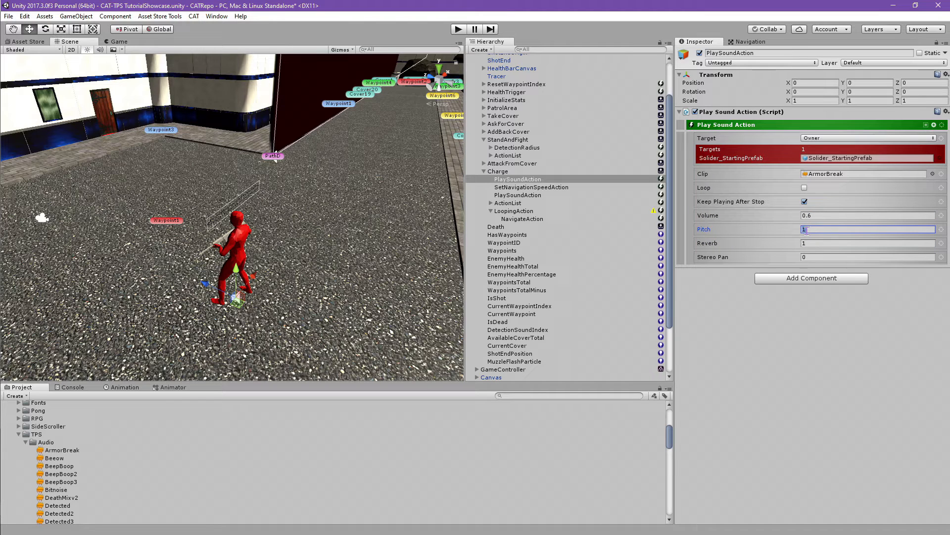
pyautogui.doubleClick(807, 229)
pyautogui.click(837, 243)
pyautogui.write('0.3')
pyautogui.press('Return')
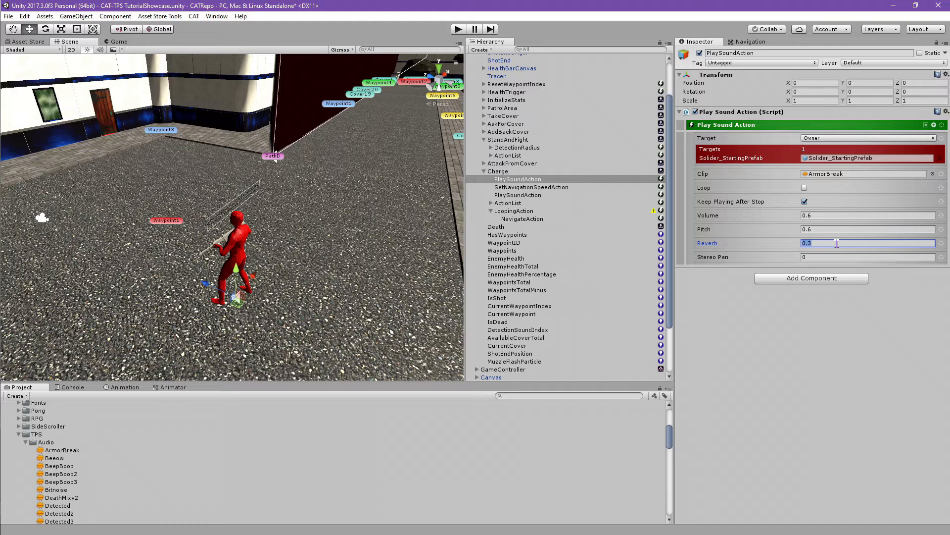
# Step: Set the speed of the Charge state's SetNavigationSpeedAction to 10
pyautogui.click(568, 188)
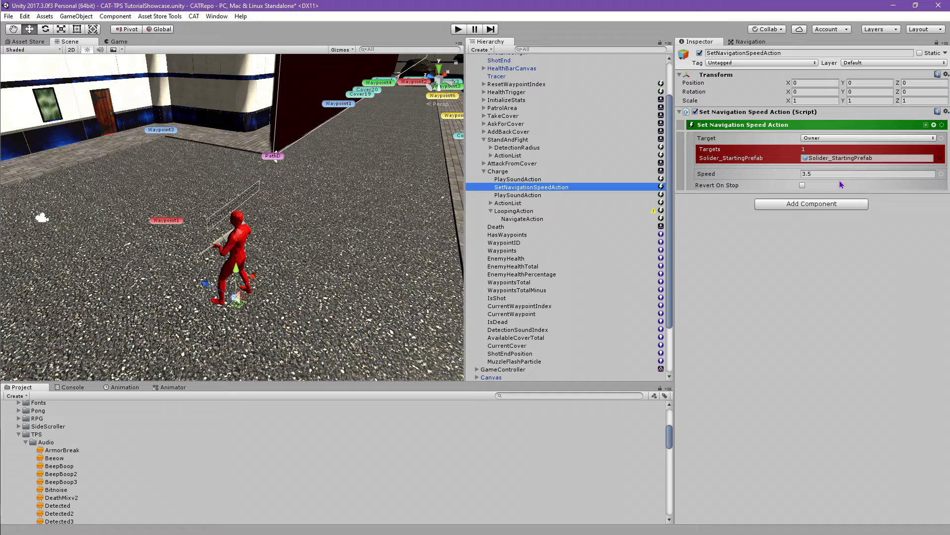
pyautogui.click(834, 176)
pyautogui.write('10')
pyautogui.press('Return')
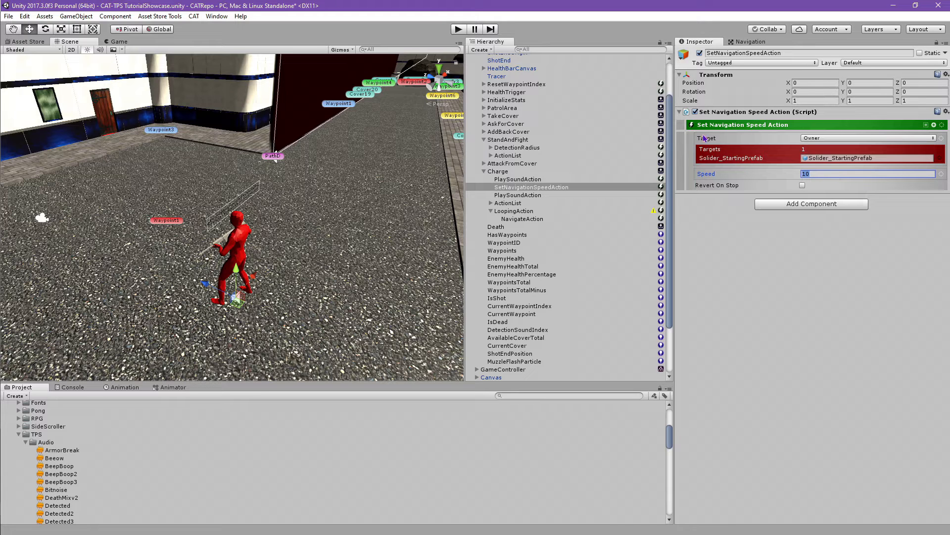
# Step: Examine the Nav Mesh Agent speed settings on Solider_StartingPrefab, collapse StandAndFight and return to the SetNavigationSpeedAction
pyautogui.scroll(3, 510, 99)
pyautogui.click(533, 74)
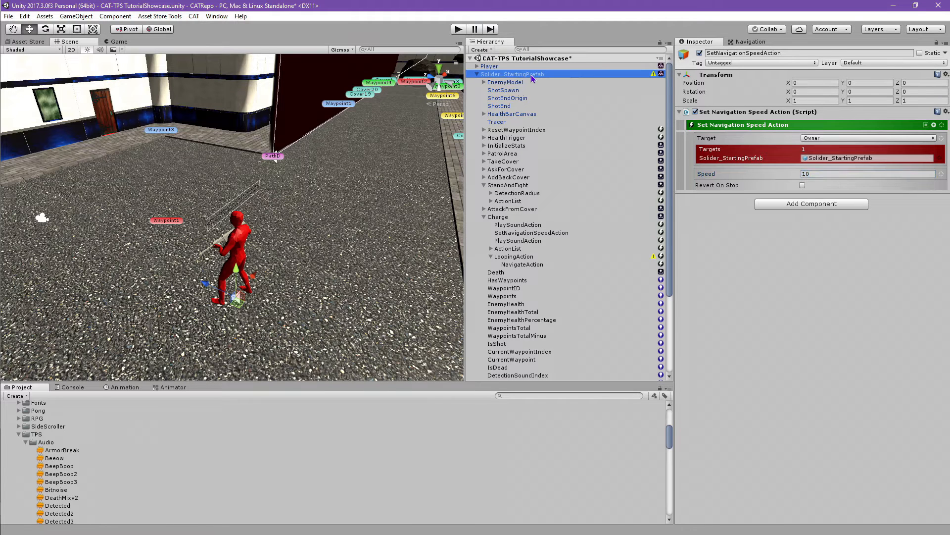
pyautogui.click(680, 282)
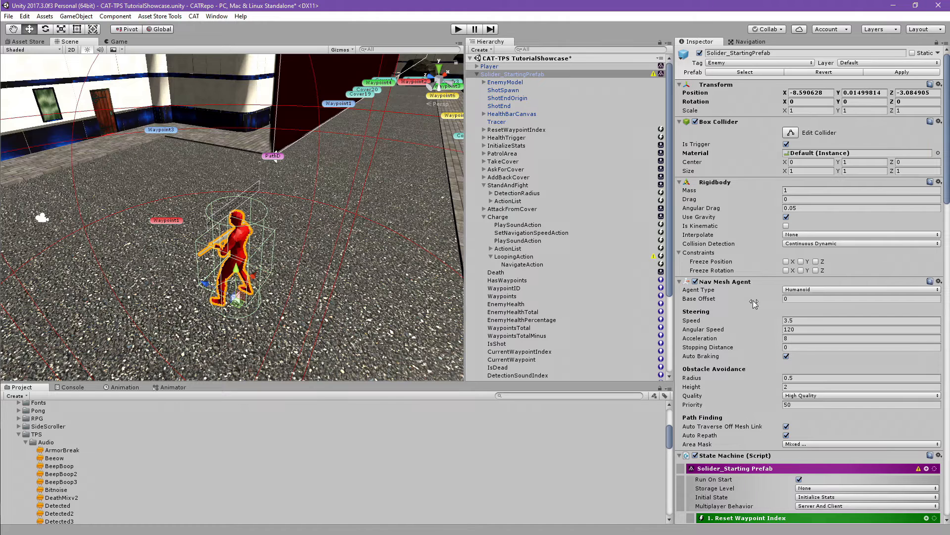
pyautogui.click(680, 282)
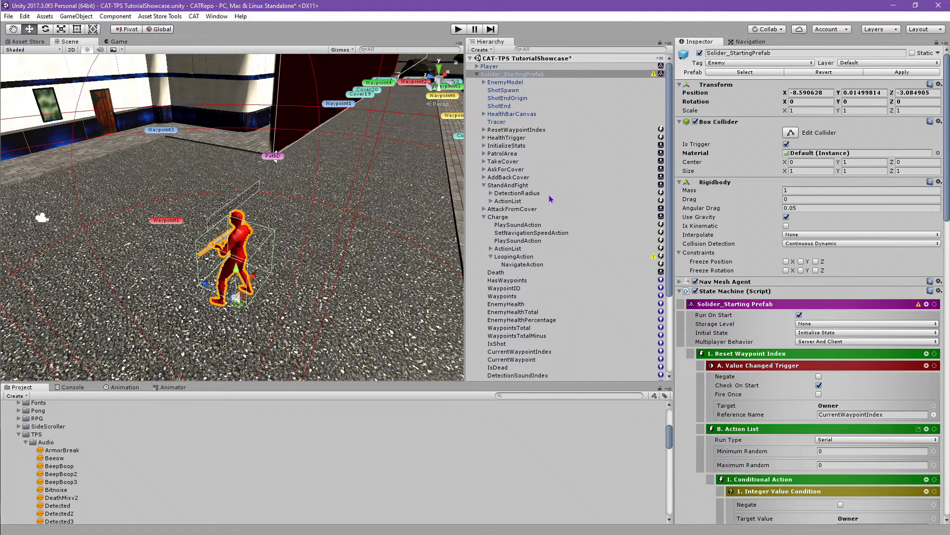
pyautogui.click(485, 186)
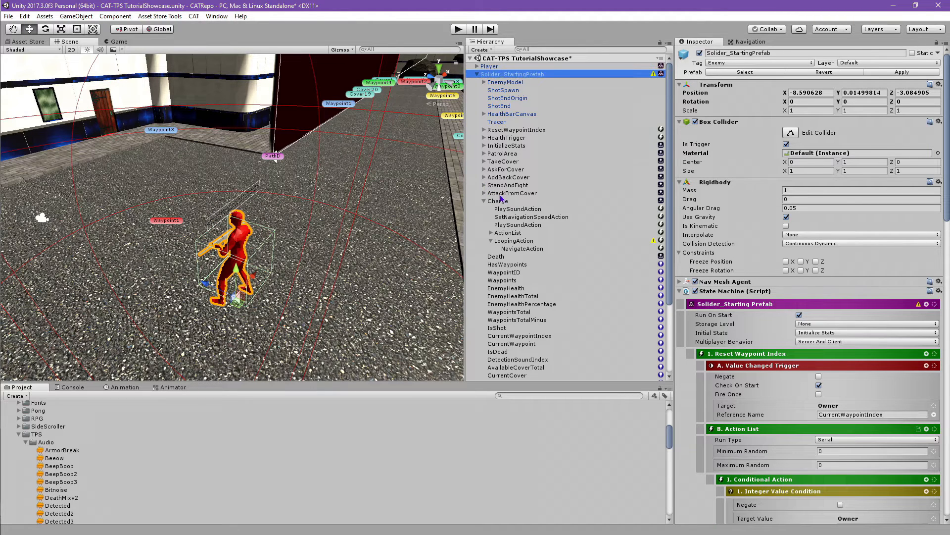
pyautogui.click(523, 219)
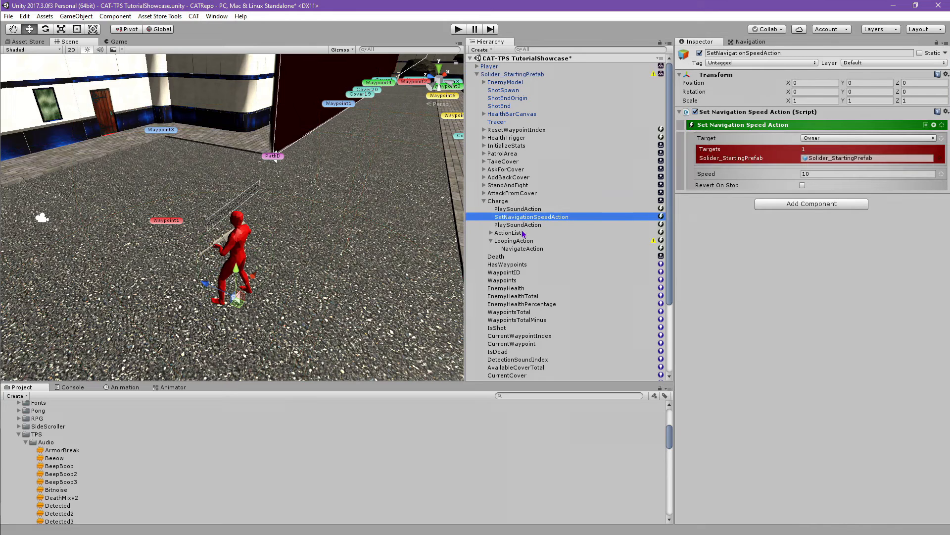
# Step: Assign the RobotGrowl audio clip to the Charge state's second PlaySoundAction
pyautogui.click(525, 225)
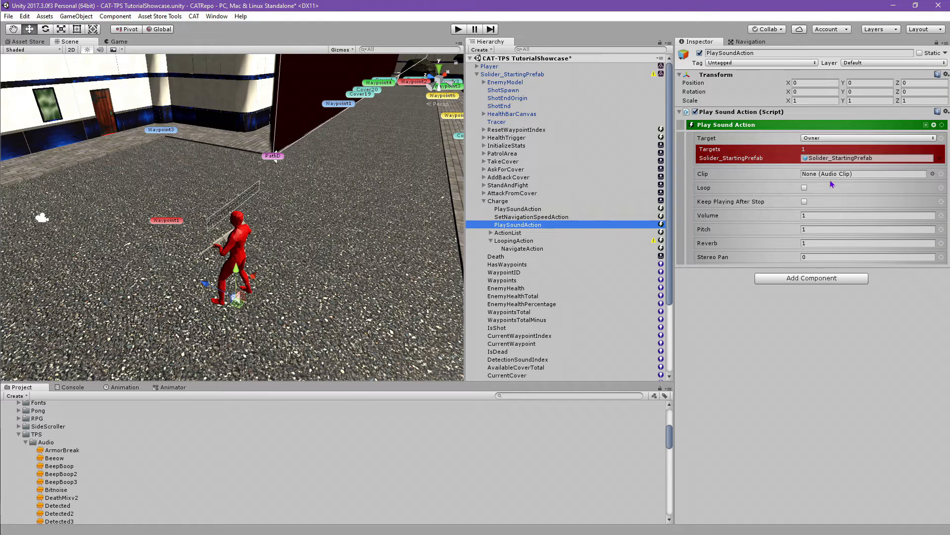
pyautogui.scroll(-5, 53, 494)
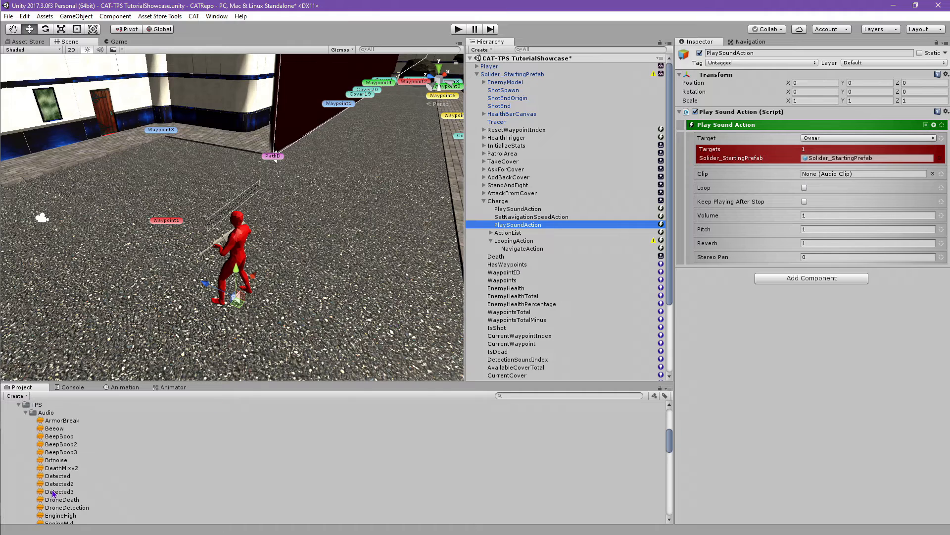
pyautogui.scroll(-2, 54, 494)
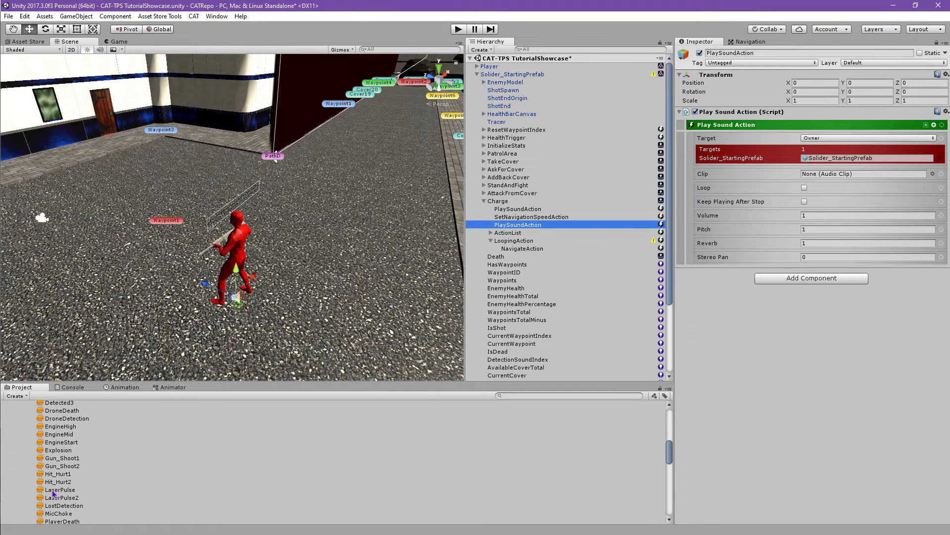
pyautogui.scroll(-2, 54, 494)
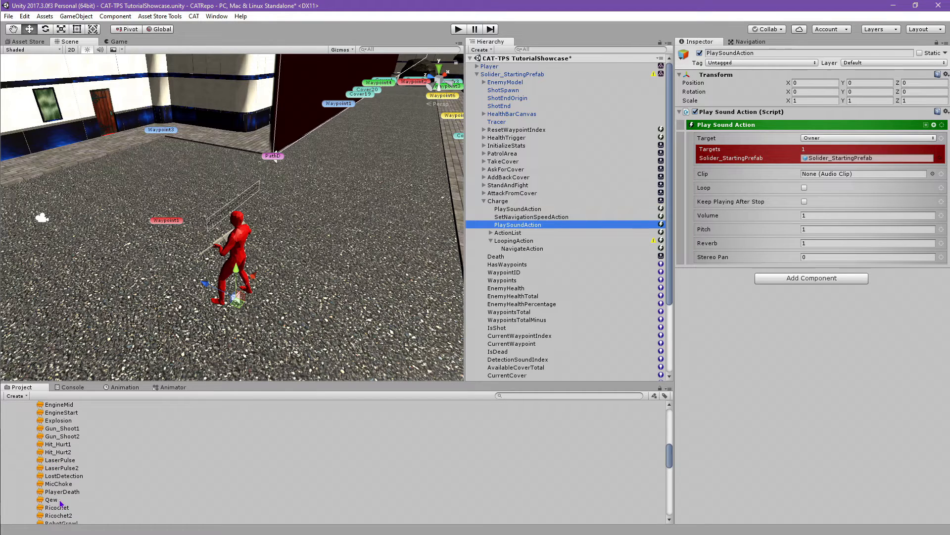
pyautogui.scroll(-2, 60, 503)
pyautogui.moveTo(74, 493); pyautogui.dragTo(869, 177)
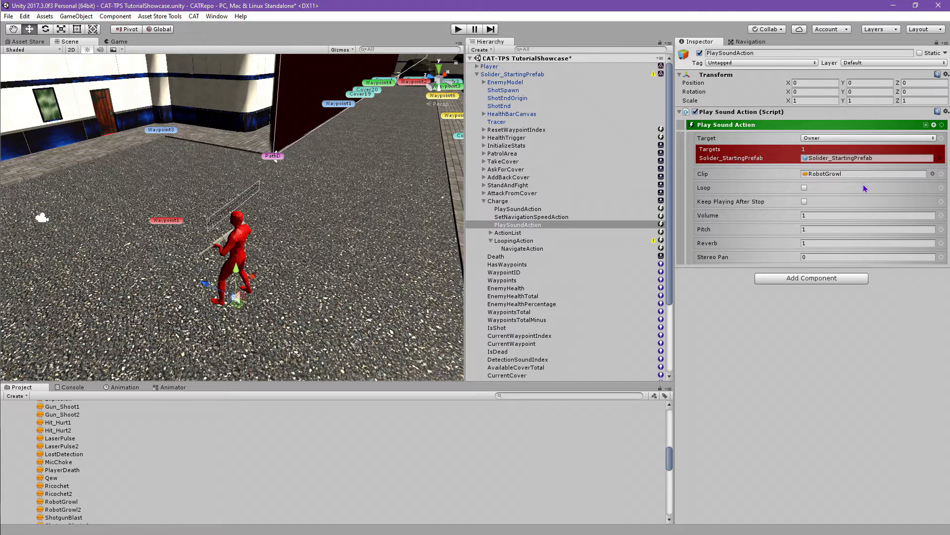
# Step: Enable Keep Playing After Stop for the RobotGrowl sound and set its volume and pitch to 0.6
pyautogui.click(804, 202)
pyautogui.click(809, 215)
pyautogui.write('0.6')
pyautogui.click(805, 229)
pyautogui.write('0.6')
pyautogui.click(813, 242)
pyautogui.click(810, 412)
# Step: Move the shooting LoopingAction out of the nested ActionList to sit directly under Charge, above its ActionList
pyautogui.click(519, 234)
pyautogui.click(491, 233)
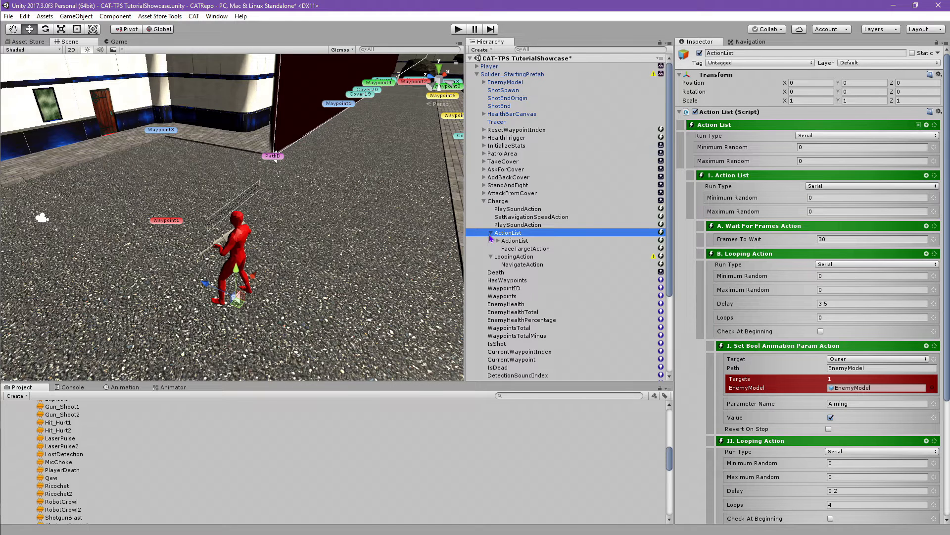
pyautogui.click(497, 240)
pyautogui.moveTo(516, 257); pyautogui.dragTo(510, 234)
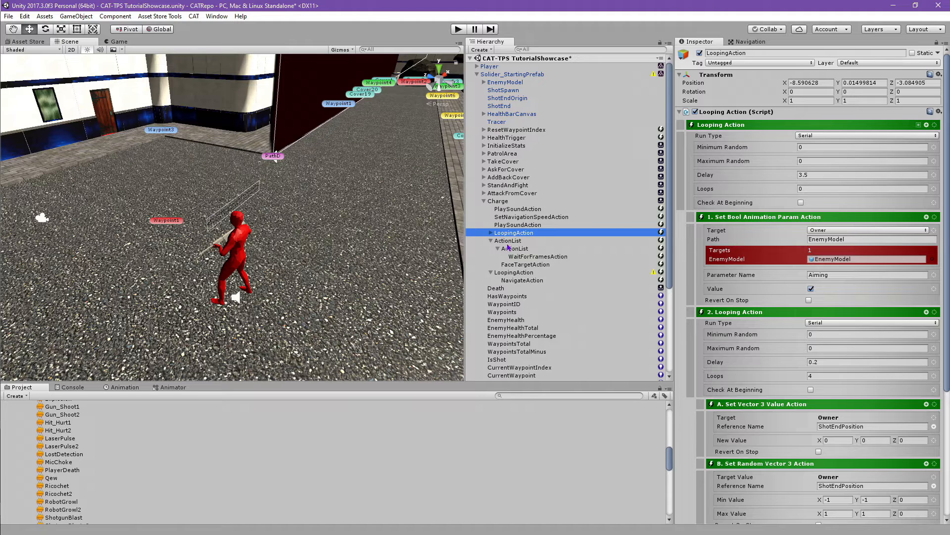
# Step: Place the SetBoolAnimationParamAction before FaceTargetAction in the Charge state's ActionList and delete the nested ActionList
pyautogui.moveTo(517, 265)
pyautogui.mouseDown()
pyautogui.moveTo(515, 240)
pyautogui.moveTo(506, 236)
pyautogui.moveTo(526, 256)
pyautogui.mouseUp()
pyautogui.click(491, 233)
pyautogui.keyDown('ctrl'); pyautogui.click(526, 250); pyautogui.keyUp('ctrl')
pyautogui.click(506, 252)
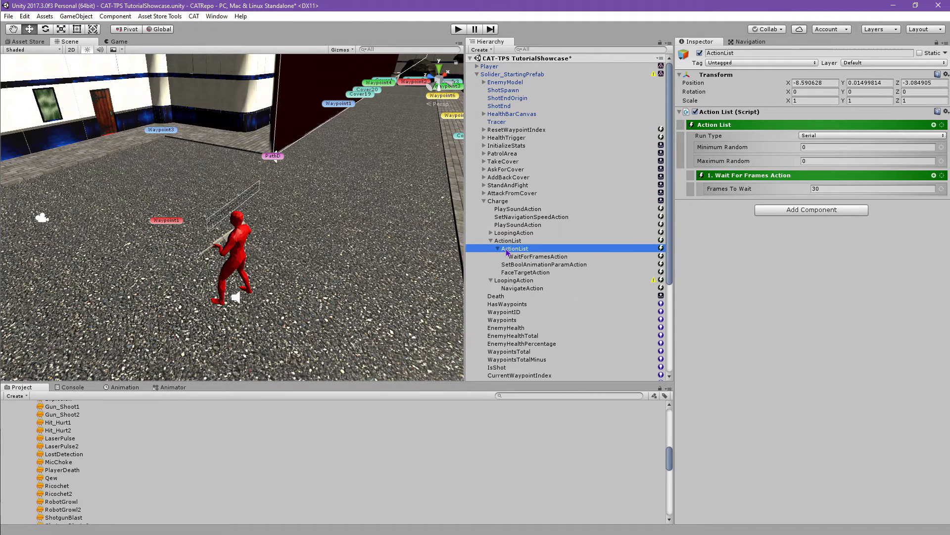
pyautogui.press('Delete')
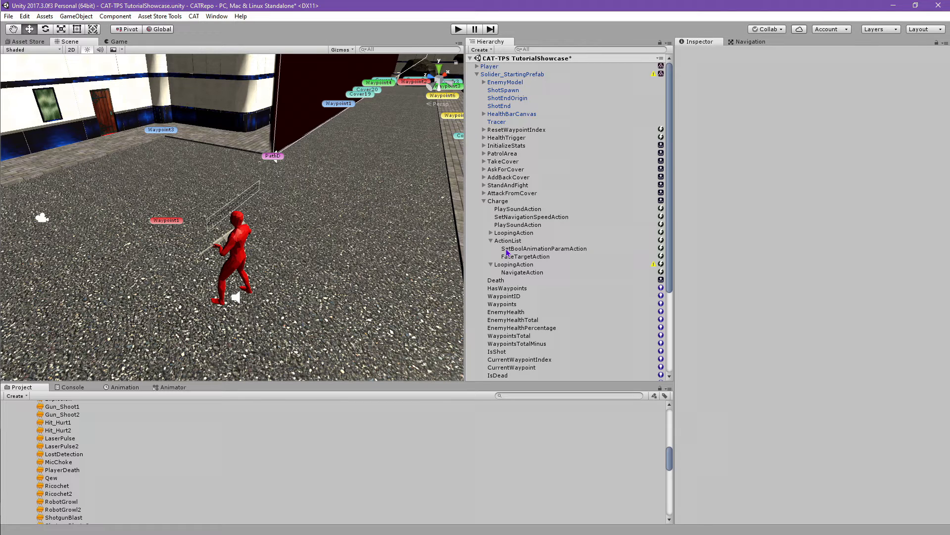
# Step: Try toggling Revert On Stop for the Set Bool Animation Param Action in the Charge state's ActionList
pyautogui.click(510, 242)
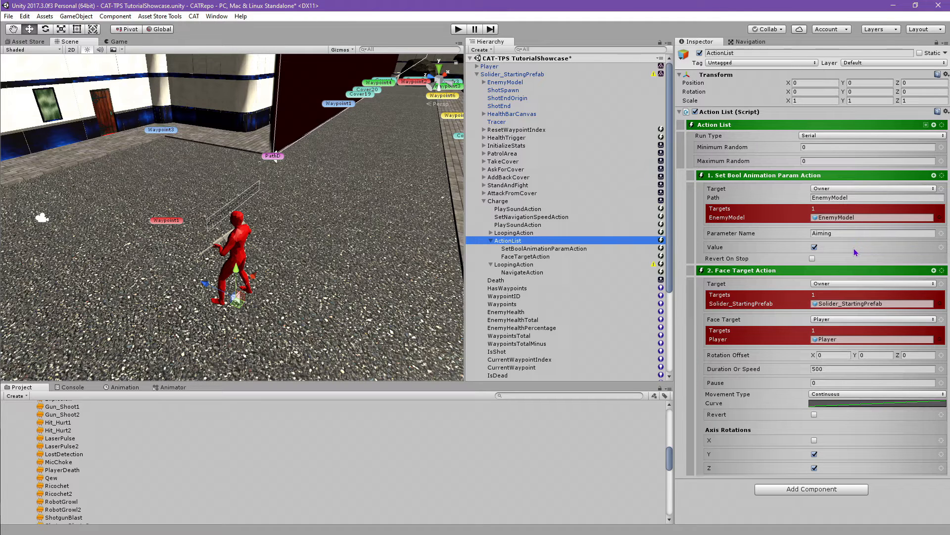
pyautogui.click(811, 258)
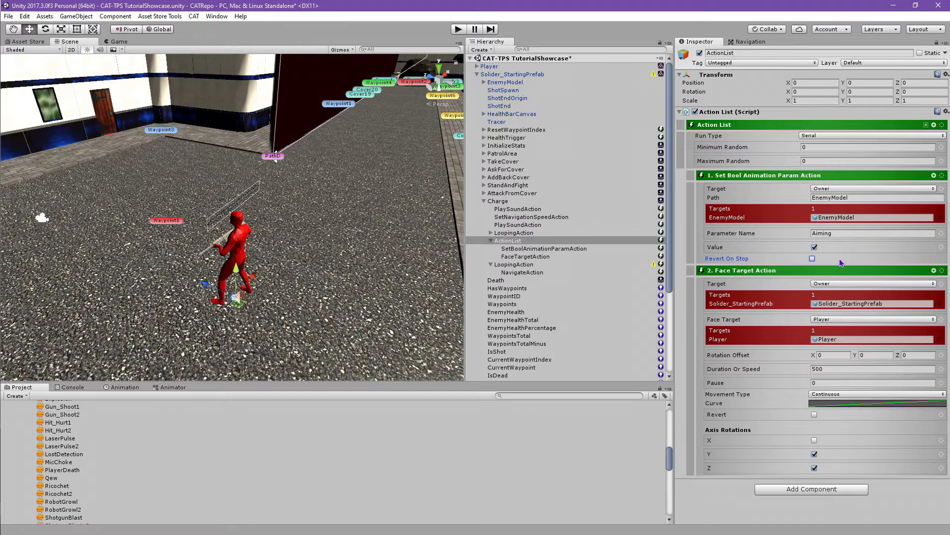
# Step: Enable Revert On Stop for the Set Bool Animation Param Action and set the ActionList's run type to Parallel
pyautogui.click(812, 258)
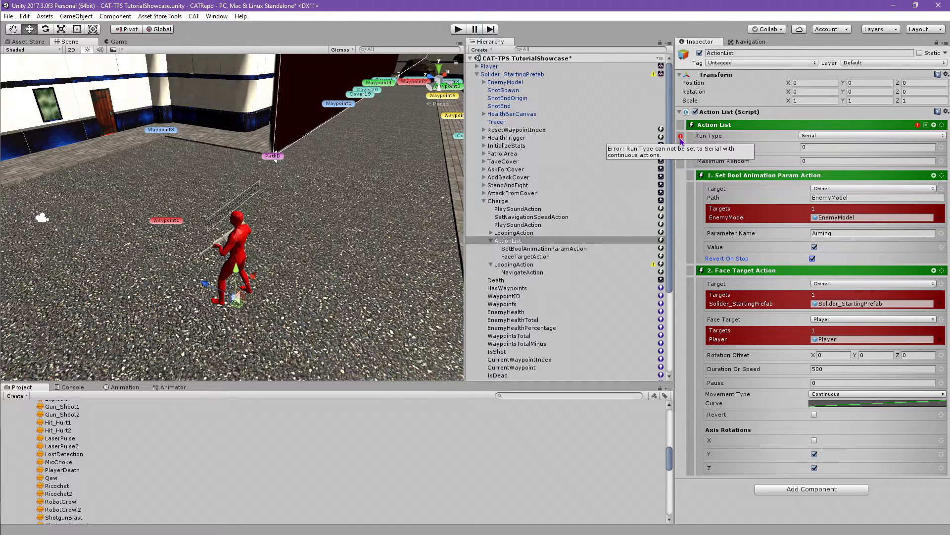
pyautogui.click(853, 138)
pyautogui.click(849, 155)
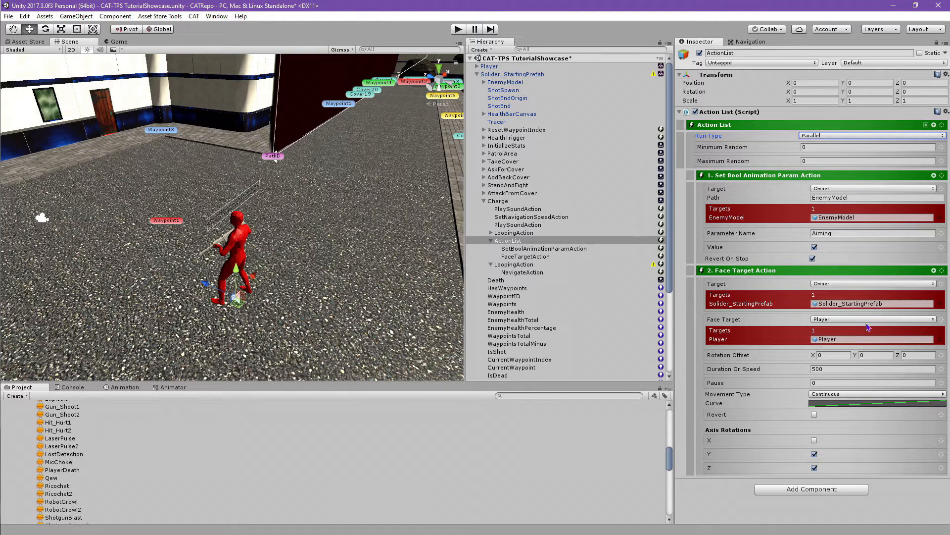
# Step: Set the Face Target Action's Duration Or Speed to 0 and its movement type to Duration
pyautogui.click(833, 370)
pyautogui.write('0')
pyautogui.click(838, 395)
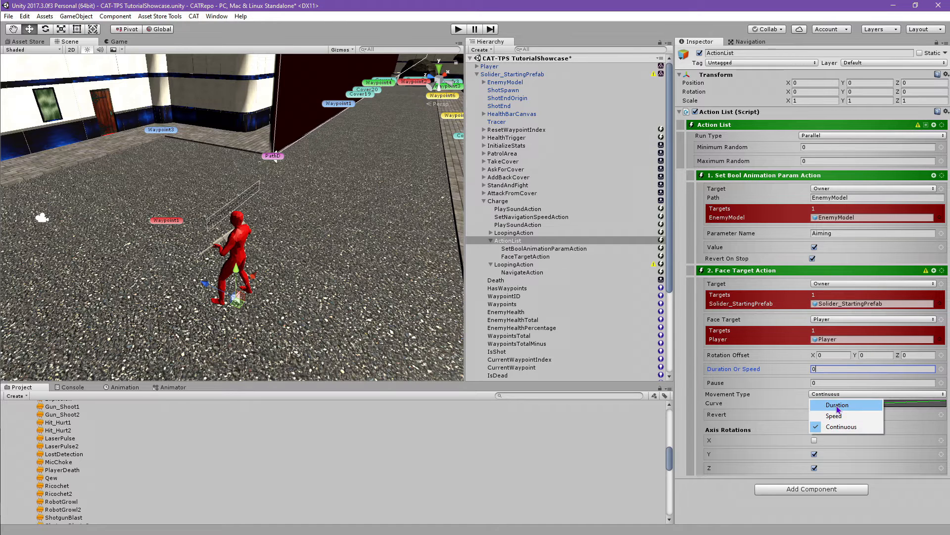
pyautogui.click(838, 405)
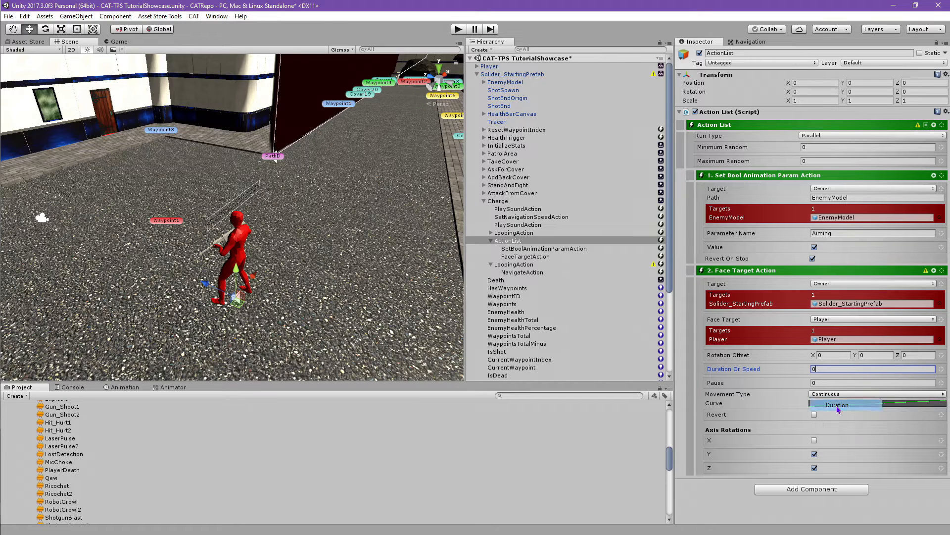
# Step: Place Charge's ActionList above the shooting LoopingAction and rename that looping action "LoopingAction (Shooting)"
pyautogui.click(490, 241)
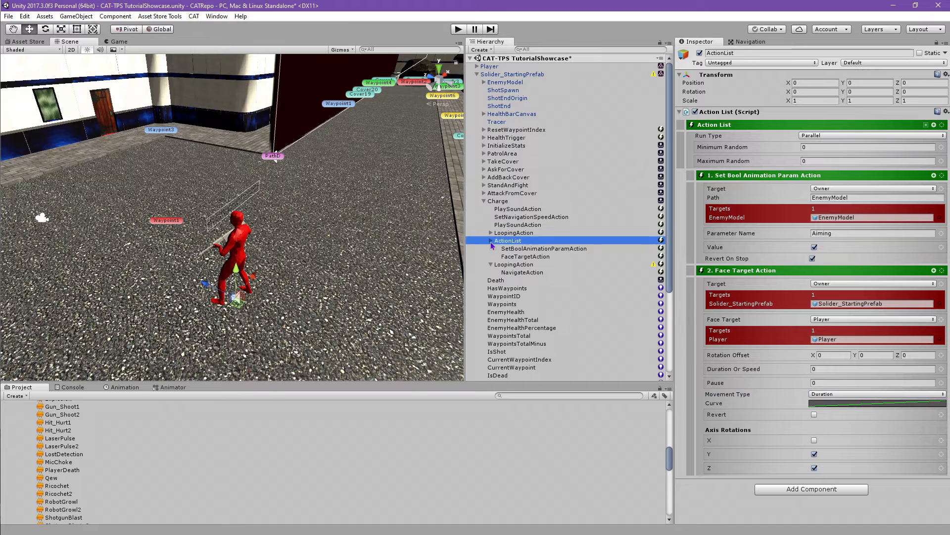
pyautogui.moveTo(504, 233); pyautogui.dragTo(504, 230)
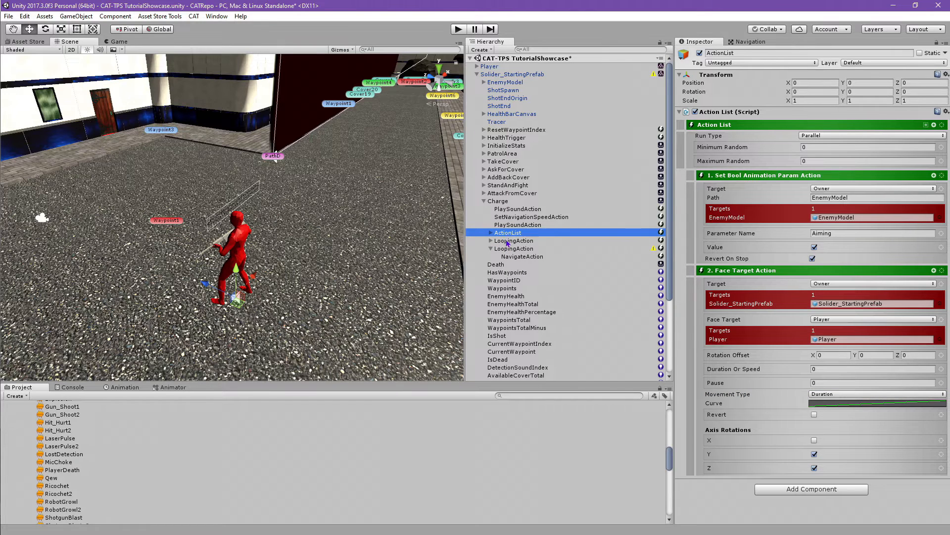
pyautogui.click(507, 242)
pyautogui.click(940, 74)
pyautogui.click(864, 84)
pyautogui.click(798, 53)
pyautogui.write('(Shooting)')
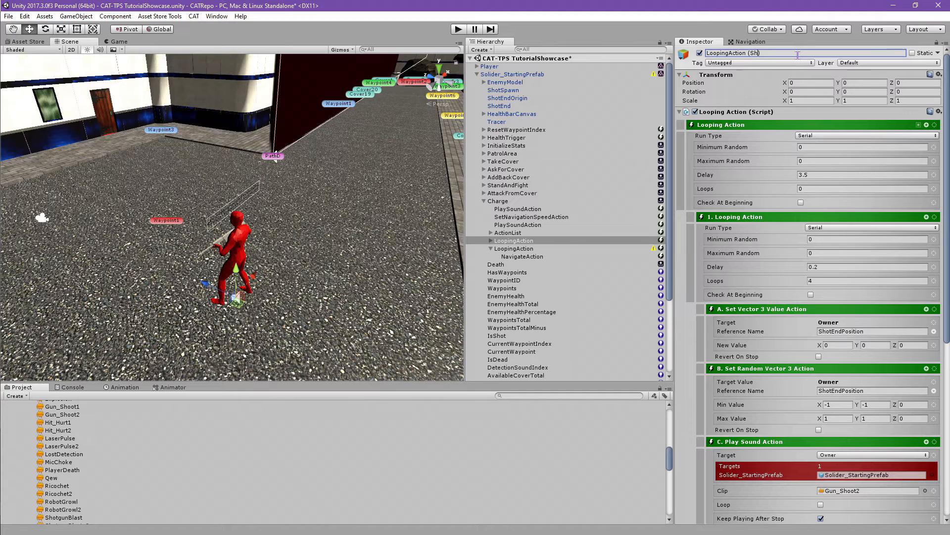
pyautogui.press('Return')
# Step: Rename the looping action that holds the NavigateAction "LoopingAction (Pursuit)"
pyautogui.click(515, 249)
pyautogui.click(780, 53)
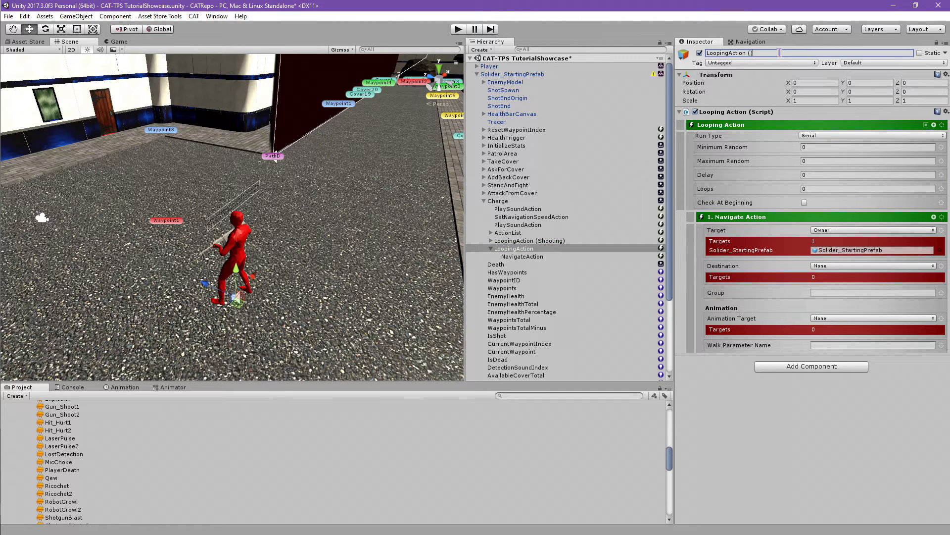
pyautogui.write('(Pursuit)')
pyautogui.press('Return')
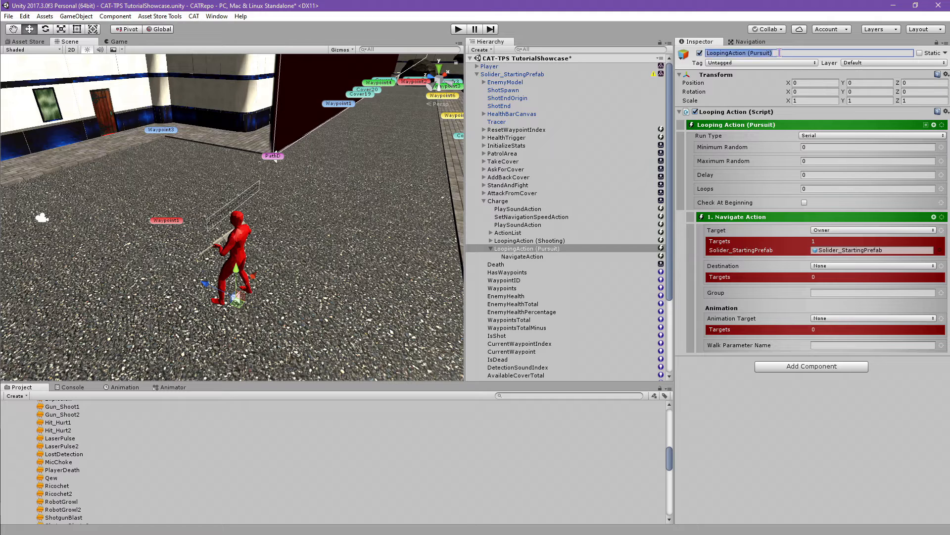
# Step: Set the pursuit looping action's delay to 0.5 and its Navigate Action's destination to Player
pyautogui.click(531, 249)
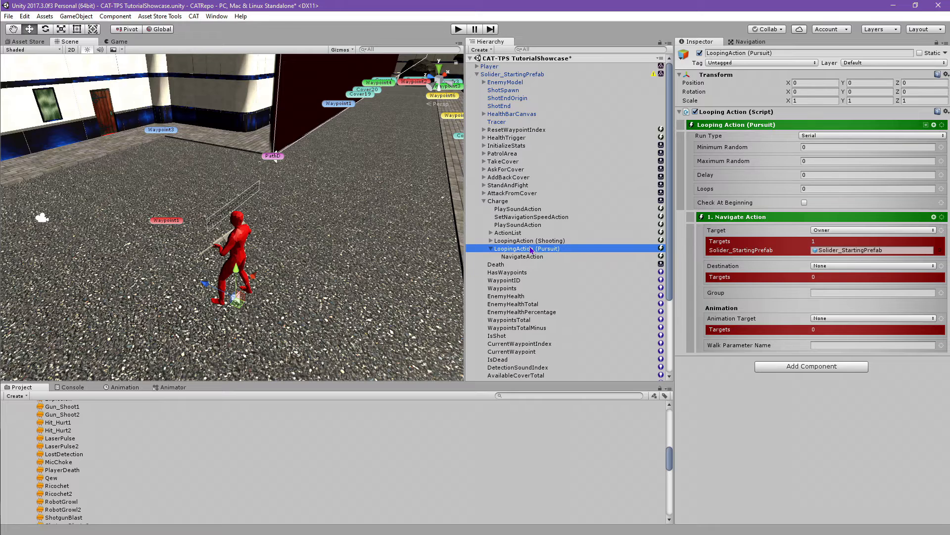
pyautogui.click(807, 176)
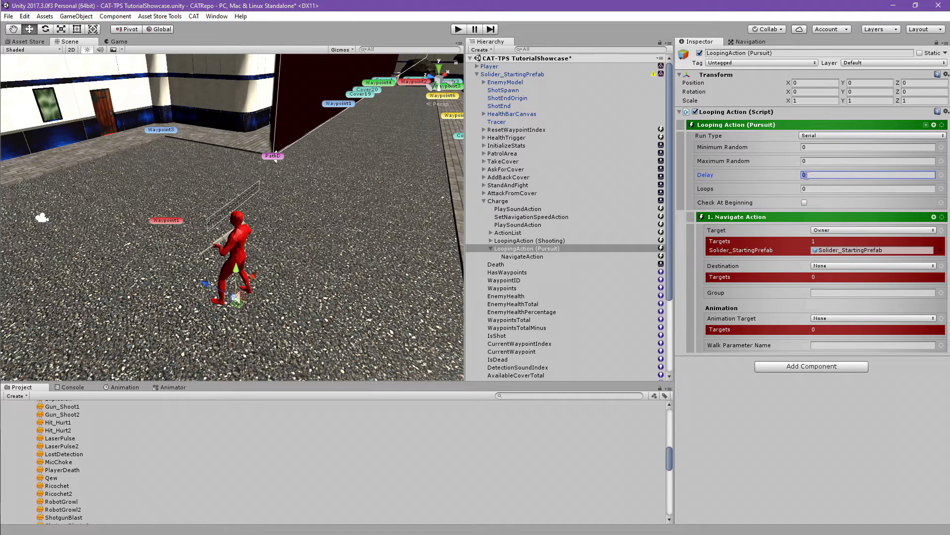
pyautogui.write('.5')
pyautogui.click(838, 267)
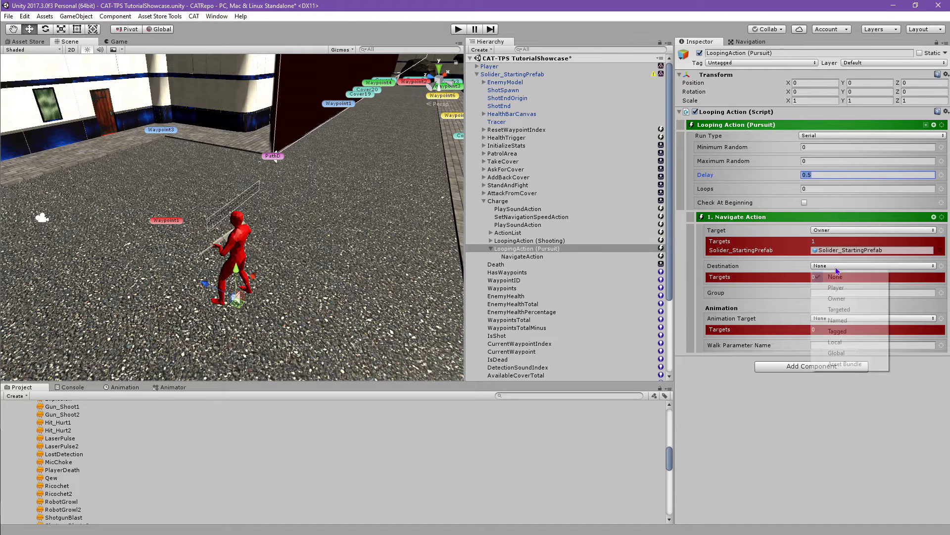
pyautogui.click(839, 293)
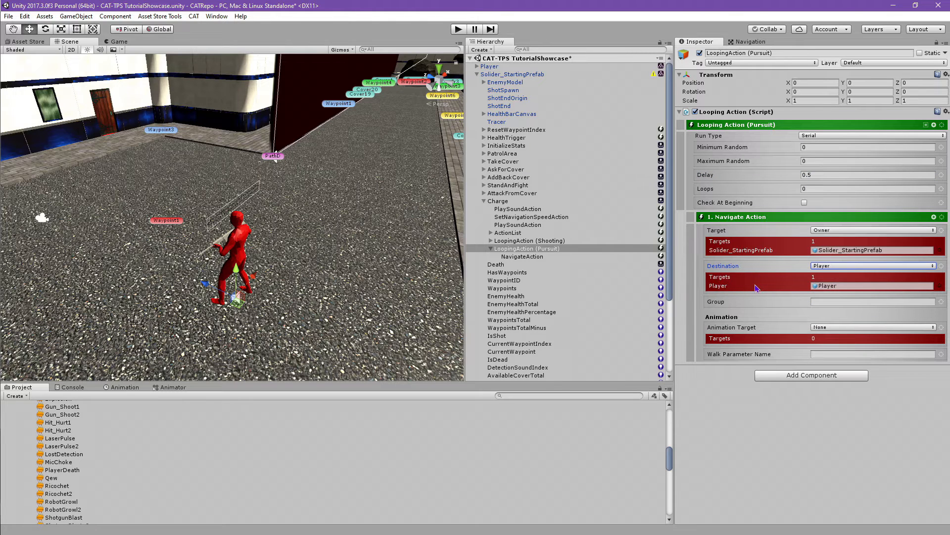
# Step: Set the Navigate Action's animation target to Owner with the path EnemyModel and the walk parameter name Moving
pyautogui.click(828, 328)
pyautogui.click(835, 360)
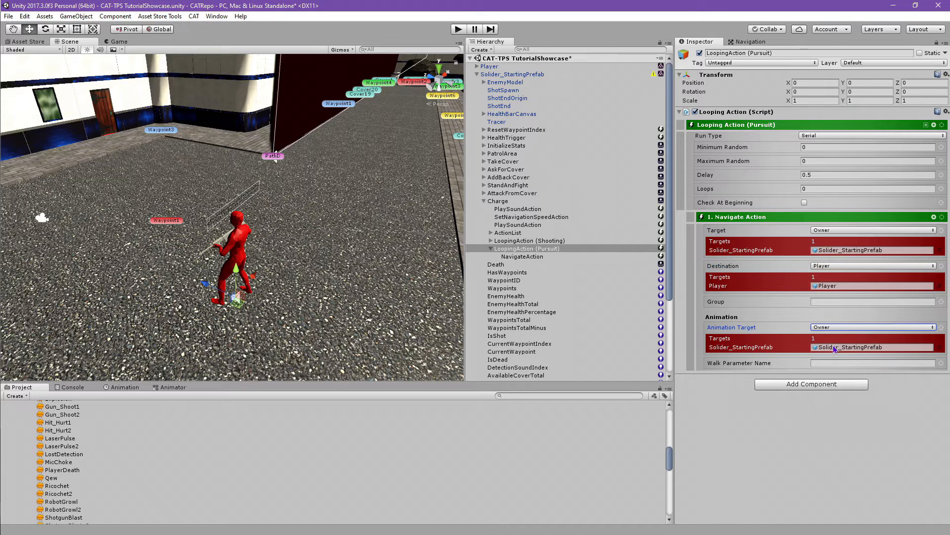
pyautogui.click(933, 327)
pyautogui.moveTo(900, 435)
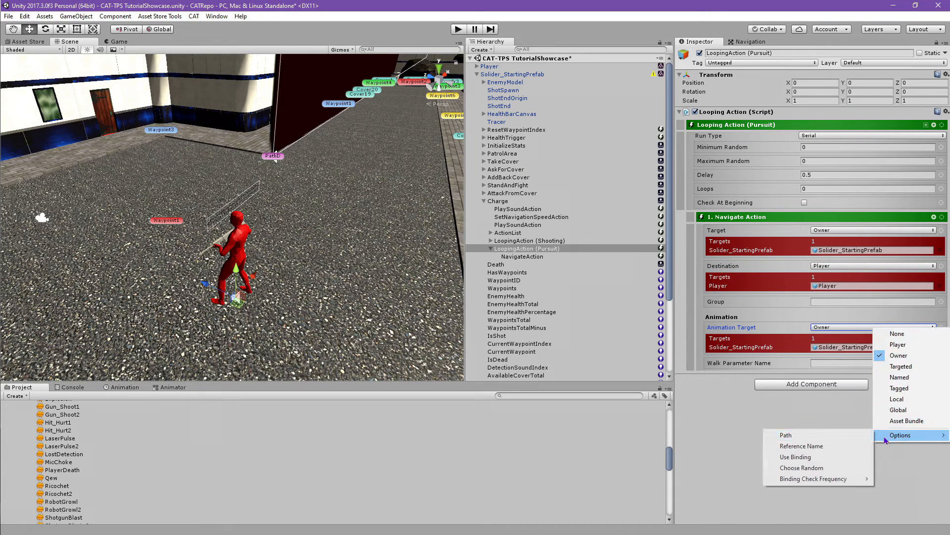
pyautogui.click(786, 435)
pyautogui.click(879, 336)
pyautogui.write('EnemyModel')
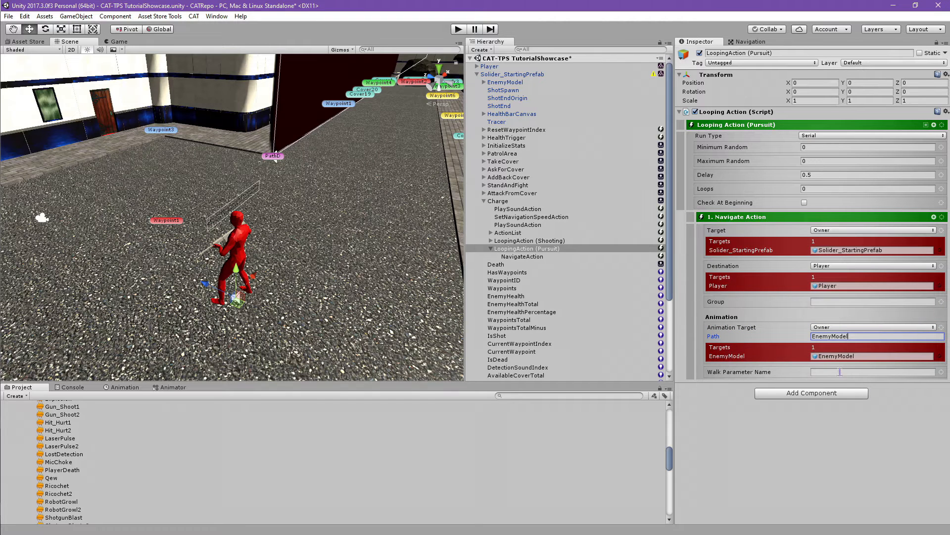
pyautogui.click(839, 371)
pyautogui.write('Moving')
pyautogui.doubleClick(839, 372)
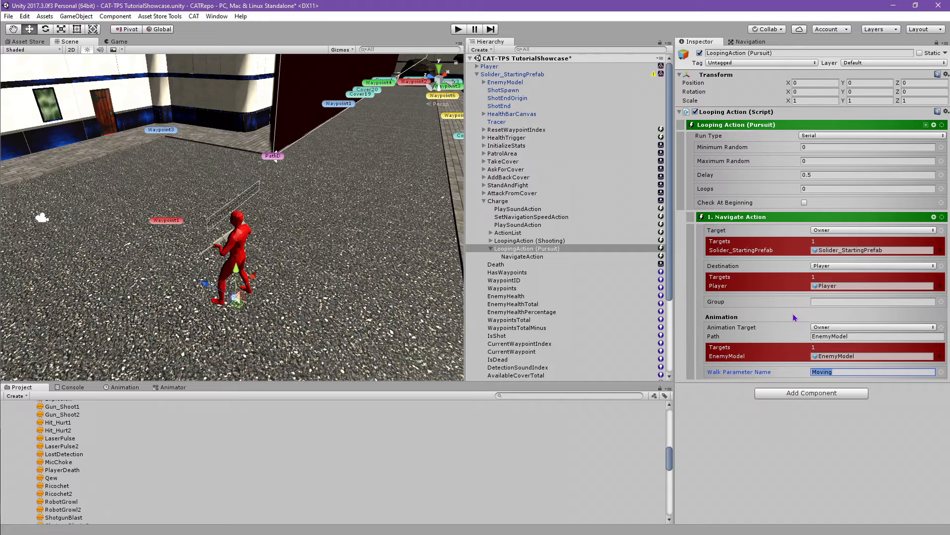
pyautogui.click(718, 452)
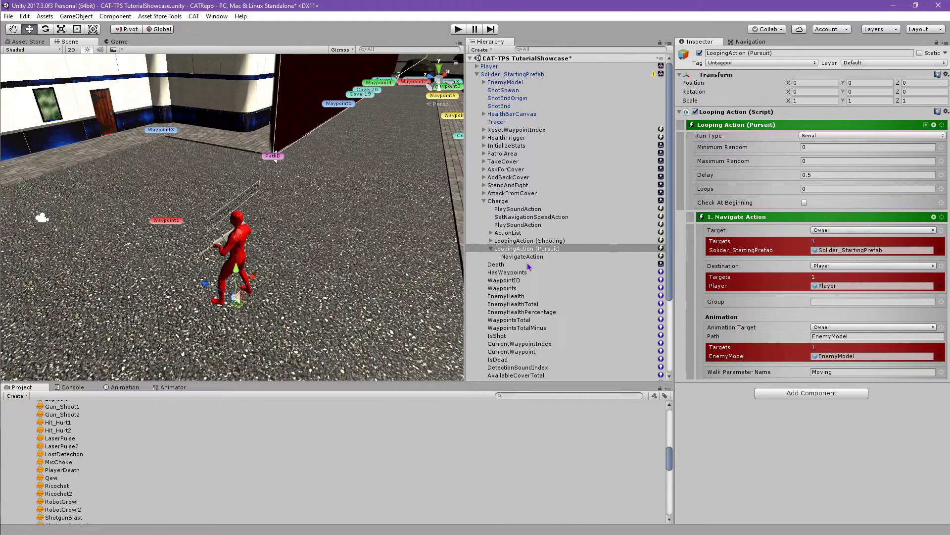
# Step: Set the delay of Charge's shooting looping action to 3 and the loops of its nested Looping Action to 8
pyautogui.click(490, 248)
pyautogui.click(507, 202)
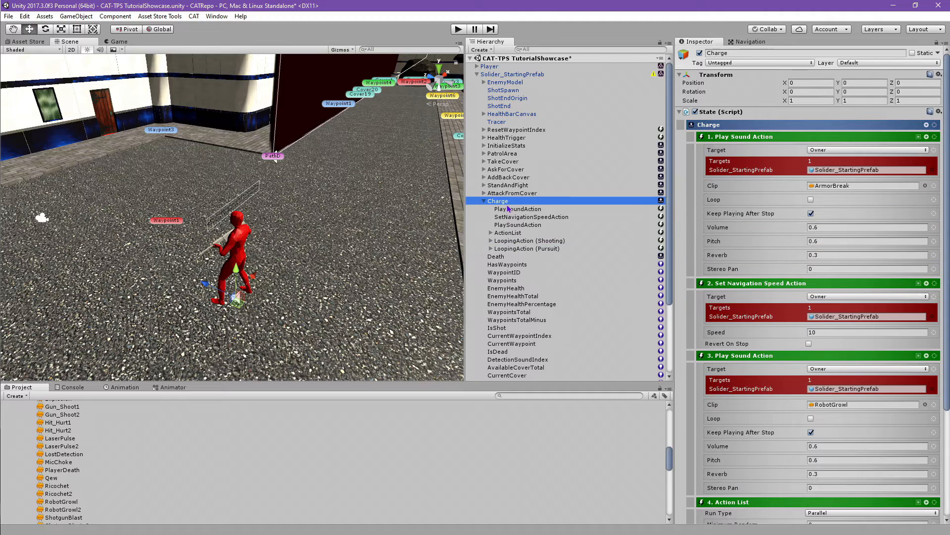
pyautogui.click(522, 242)
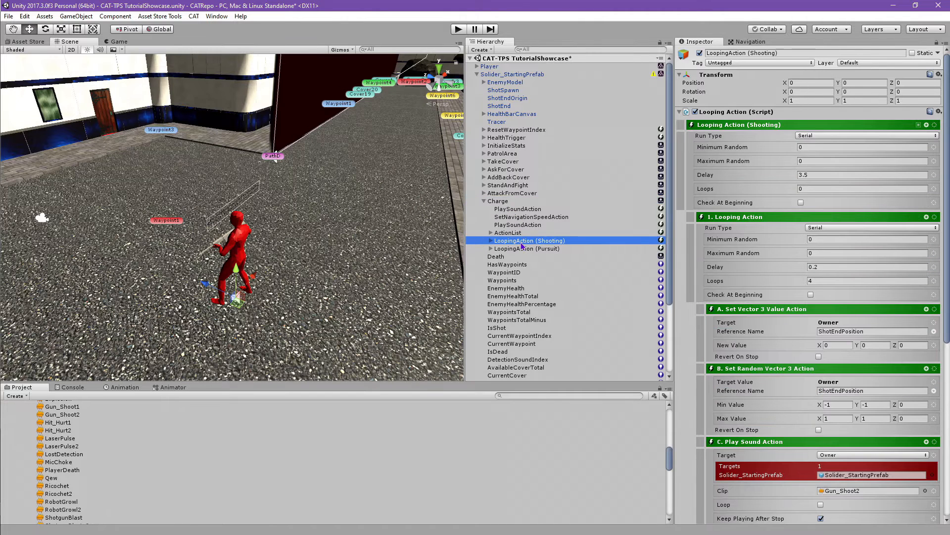
pyautogui.click(838, 176)
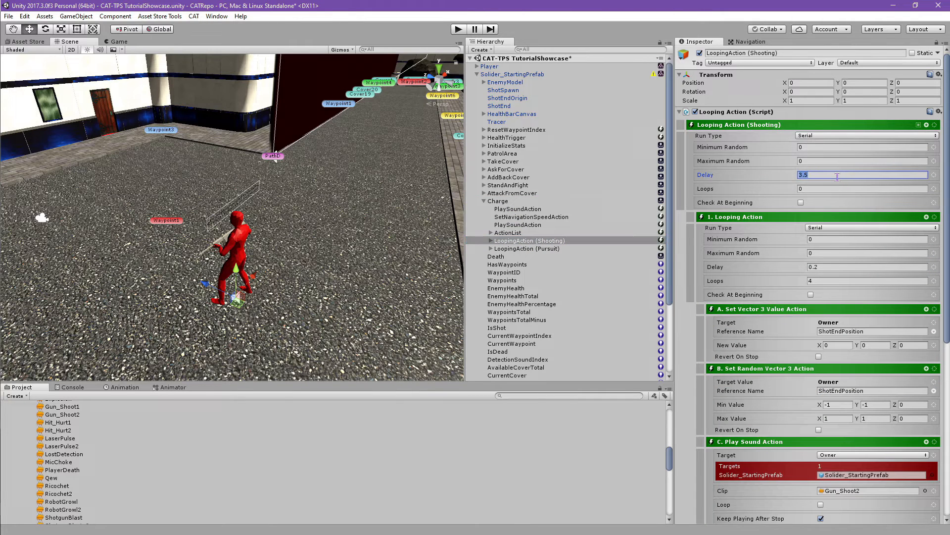
pyautogui.write('3')
pyautogui.scroll(-2, 853, 228)
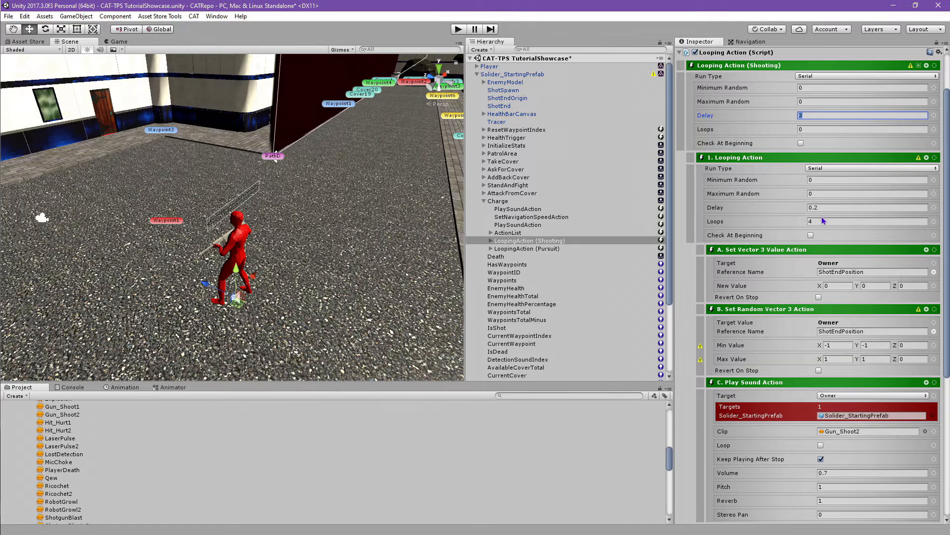
pyautogui.click(820, 219)
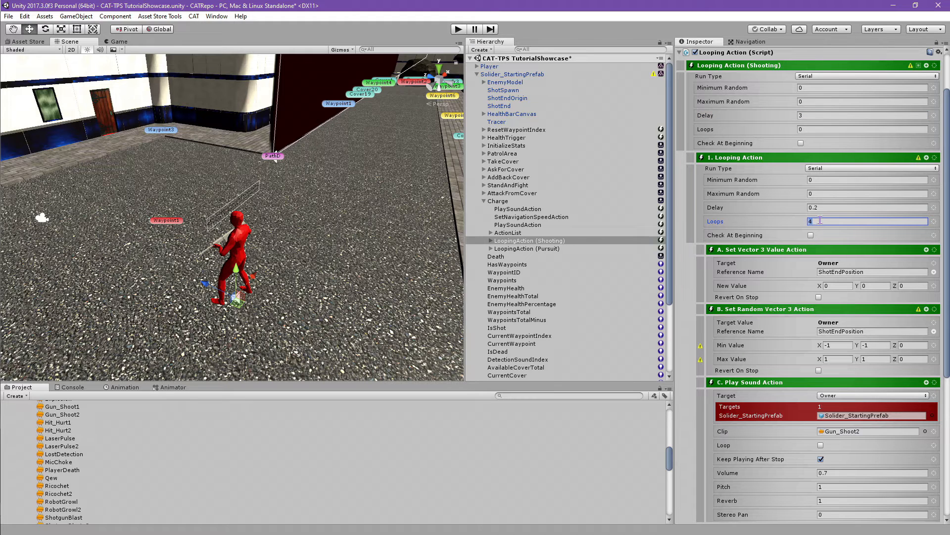
pyautogui.write('8')
# Step: Set the Set Random Vector 3 Action's minimum X and Y to -0.5 and its maximum X and Y to 0.5
pyautogui.click(838, 343)
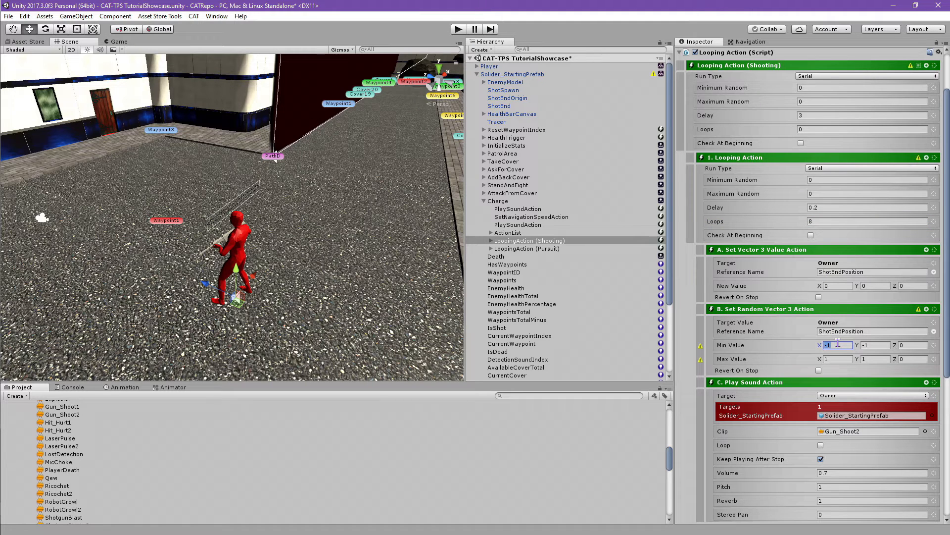
pyautogui.write('-0.5')
pyautogui.click(879, 346)
pyautogui.write('-0.5')
pyautogui.press('Return')
pyautogui.click(840, 361)
pyautogui.press('BackSpace')
pyautogui.write('0.5')
pyautogui.click(877, 360)
pyautogui.write('0.5')
pyautogui.click(569, 241)
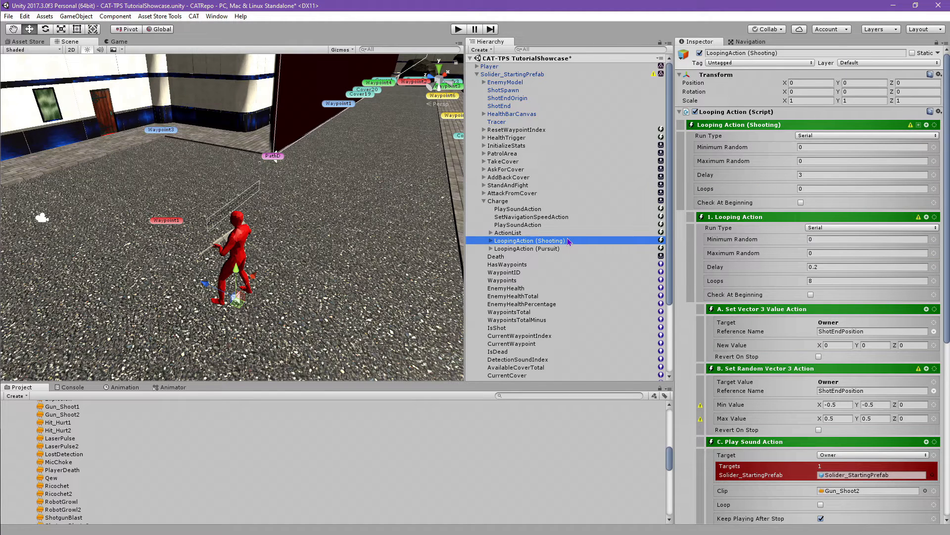
# Step: Add Set Collider Enabled and Set Bool Value actions as children of the Death state
pyautogui.click(485, 202)
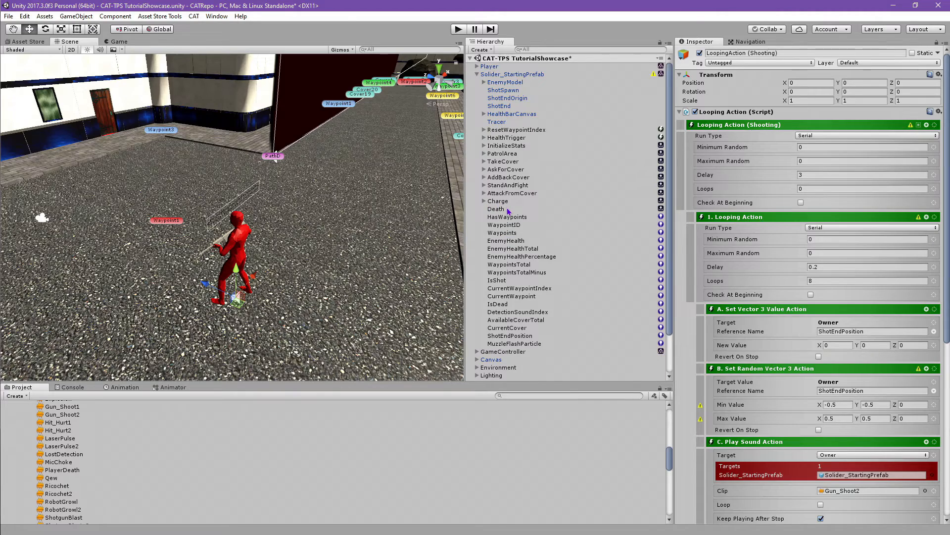
pyautogui.click(506, 210)
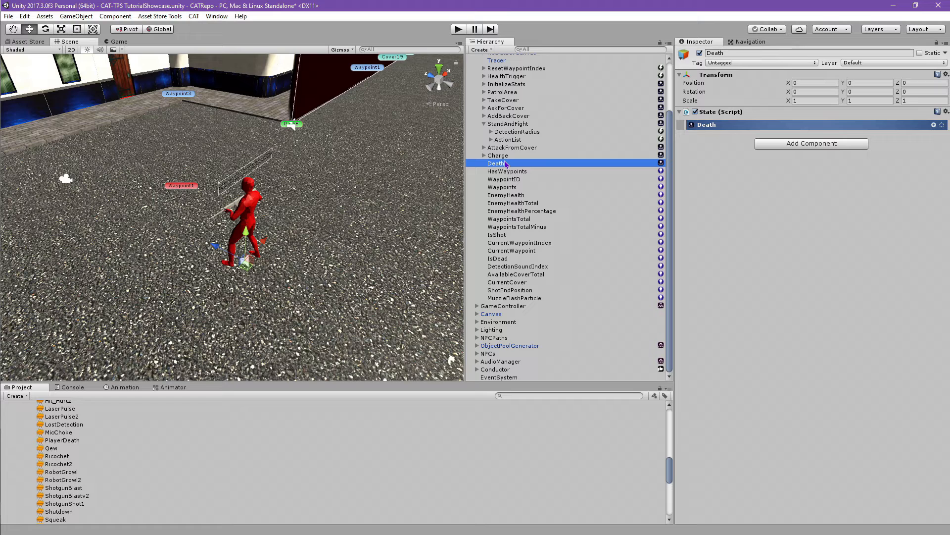
pyautogui.click(934, 126)
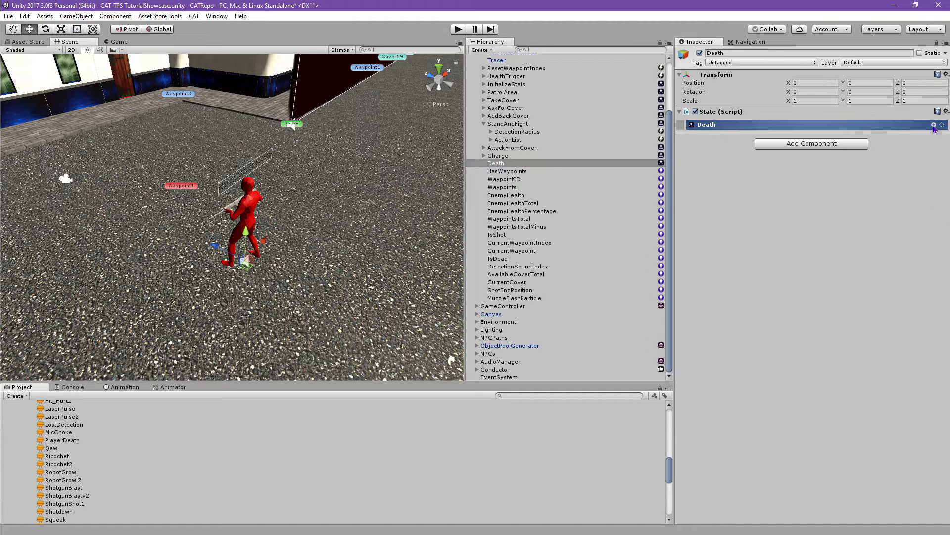
pyautogui.write('Set Colli')
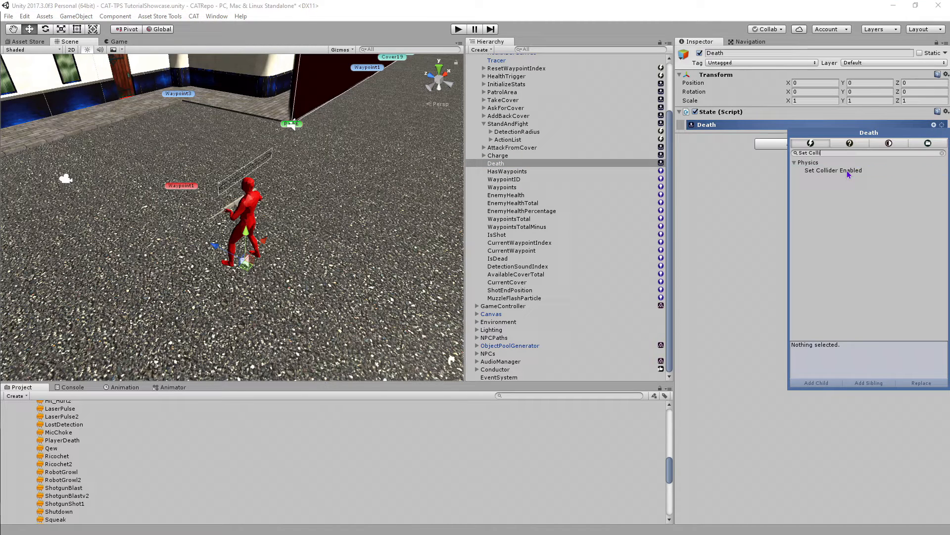
pyautogui.click(848, 174)
pyautogui.click(826, 384)
pyautogui.click(825, 154)
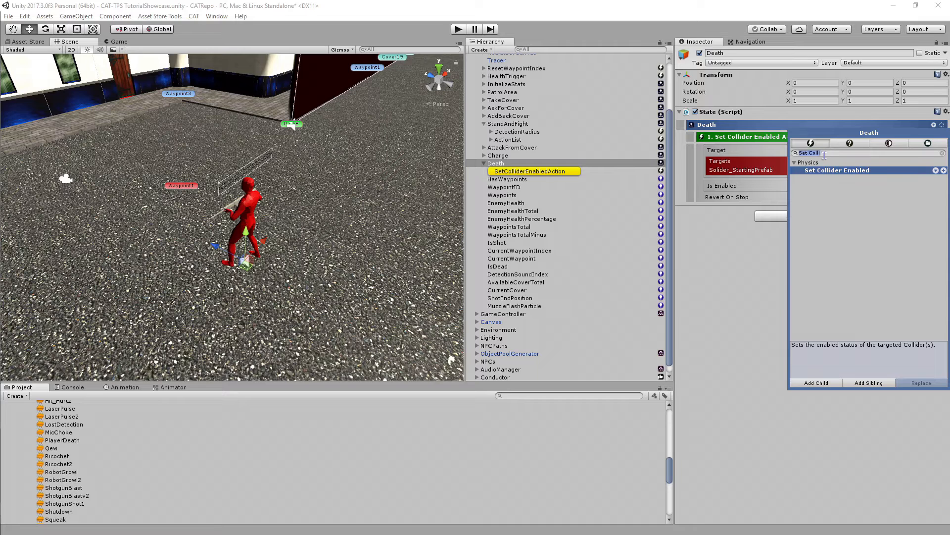
pyautogui.write('Set Bool')
pyautogui.click(844, 186)
pyautogui.click(817, 382)
# Step: Add Add Target To List and Set Trigger Animation Param actions as children of the Death state
pyautogui.click(834, 154)
pyautogui.write('Add Targe')
pyautogui.click(843, 170)
pyautogui.click(817, 382)
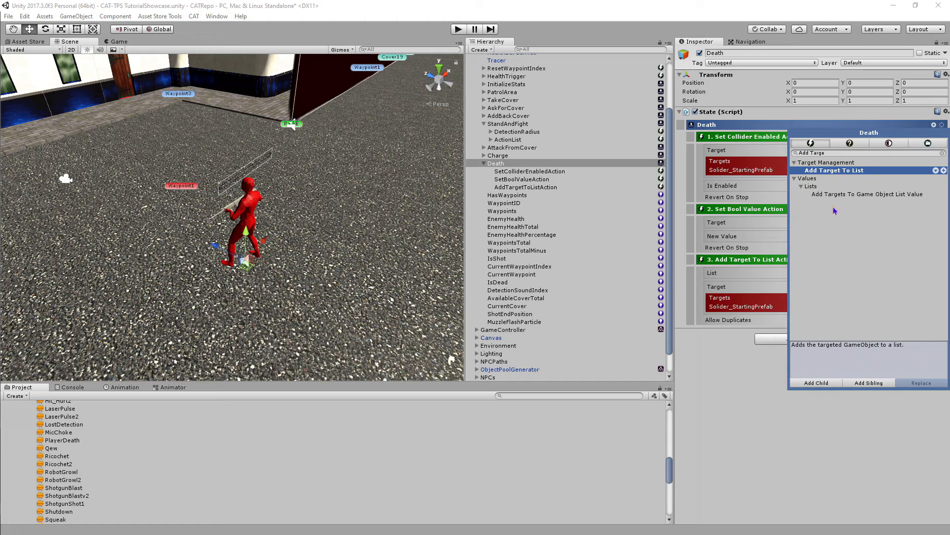
pyautogui.click(835, 152)
pyautogui.write('Set Tr')
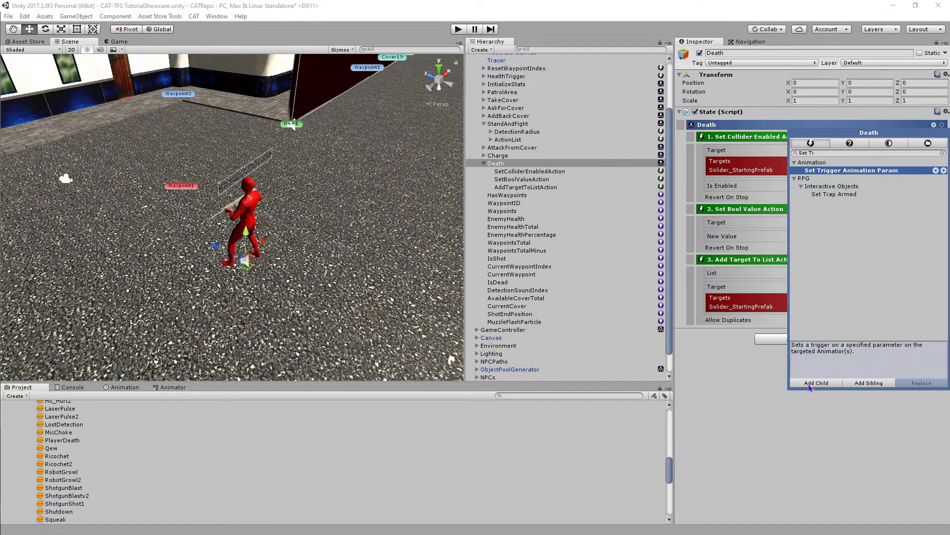
pyautogui.click(811, 383)
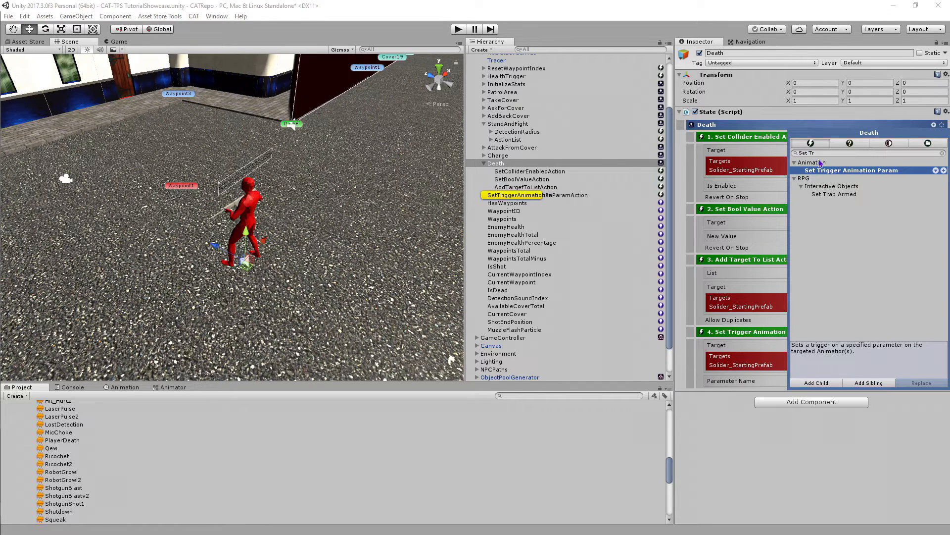
# Step: Add a Set Float Value action as a child of the Death state and clear the action search
pyautogui.click(820, 153)
pyautogui.write('Set Flo')
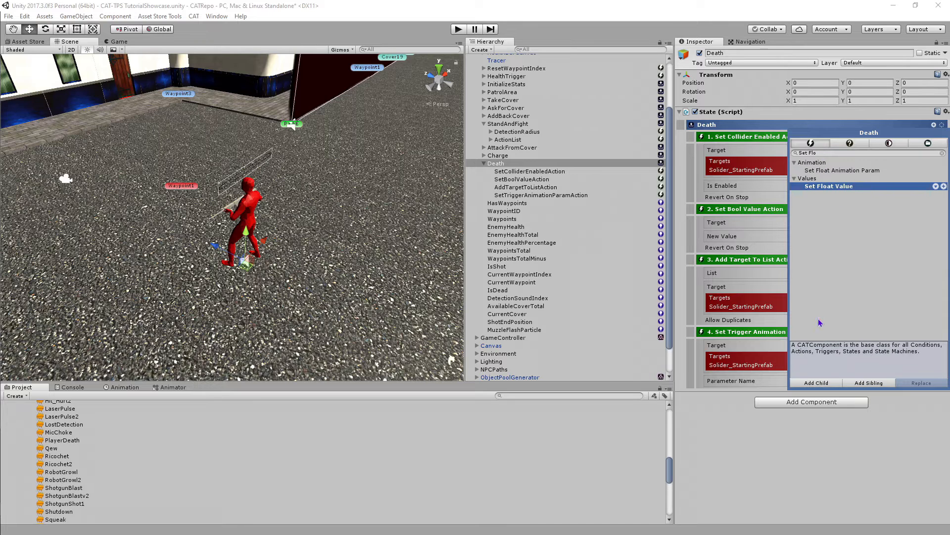
pyautogui.click(819, 382)
pyautogui.click(846, 153)
pyautogui.press('BackSpace')
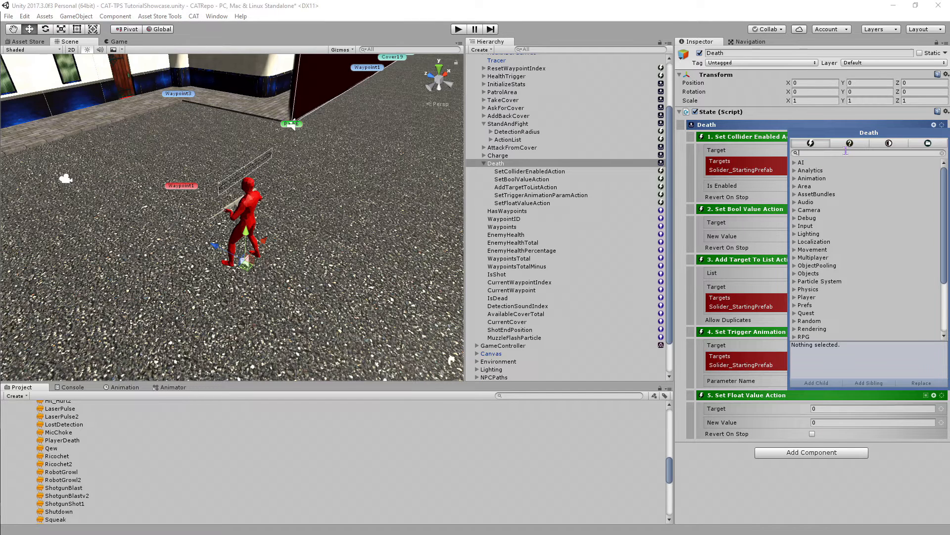
# Step: Add Modify Integer Value and Play Sound actions as children of the Death state
pyautogui.write('Modify Integer')
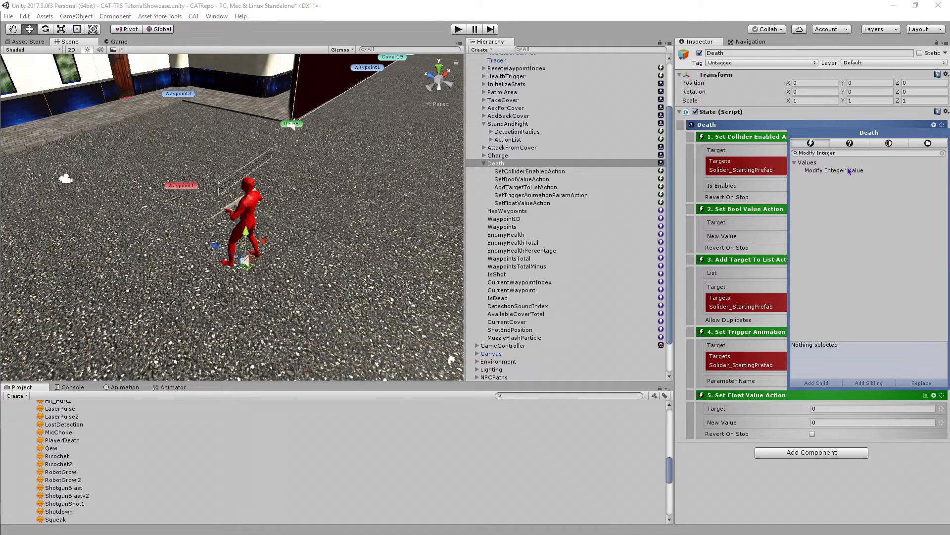
pyautogui.click(850, 170)
pyautogui.click(817, 383)
pyautogui.click(844, 153)
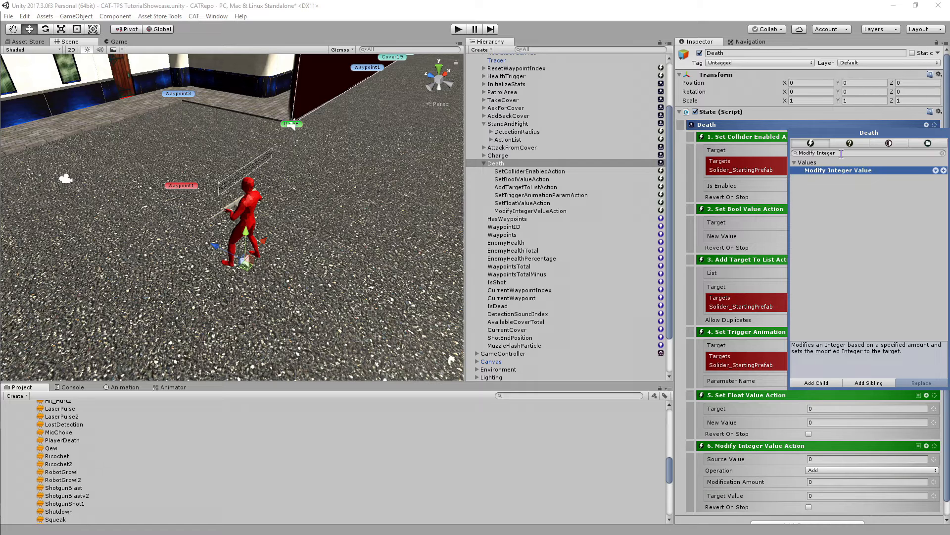
pyautogui.press('BackSpace')
pyautogui.write('Play Sound')
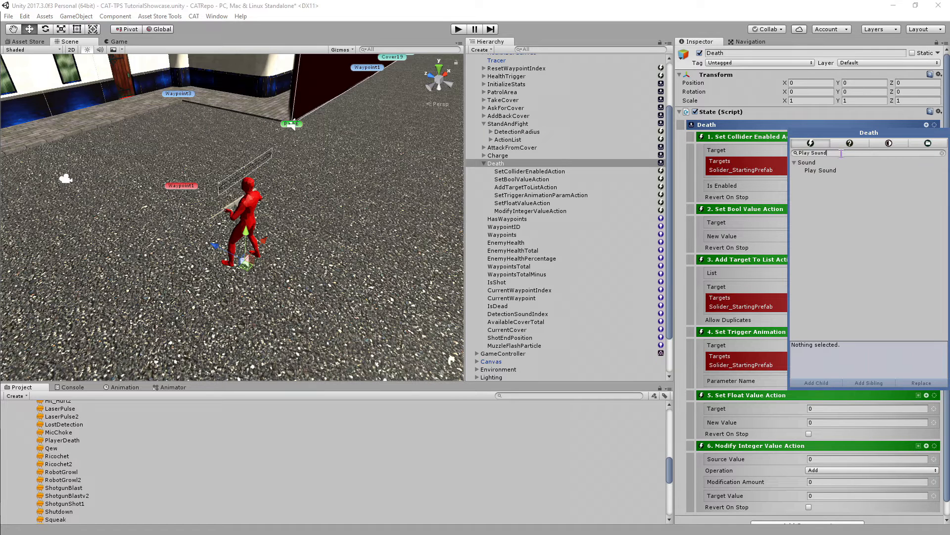
pyautogui.click(822, 170)
pyautogui.click(817, 382)
# Step: Add a Delayed Action as a child of the Death state and close the action browser
pyautogui.click(830, 153)
pyautogui.write('Delayed')
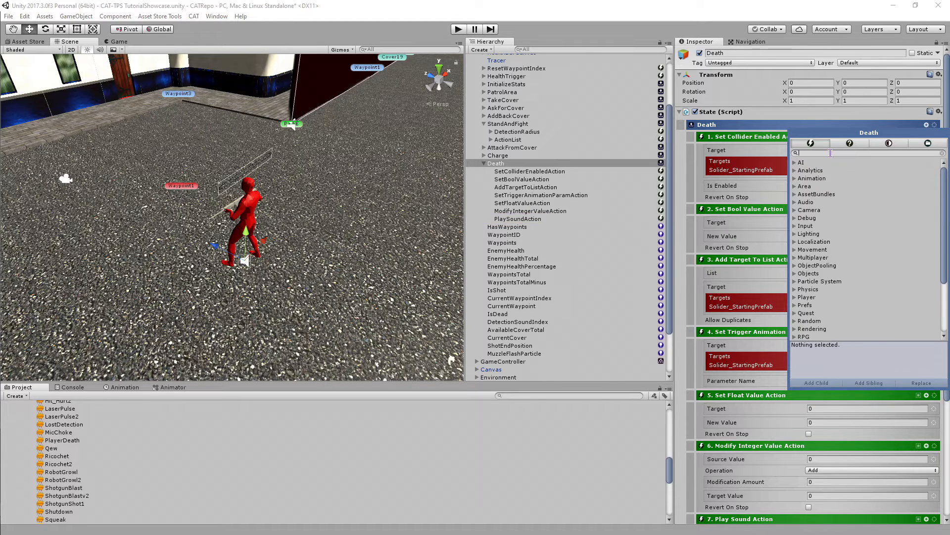
pyautogui.click(835, 171)
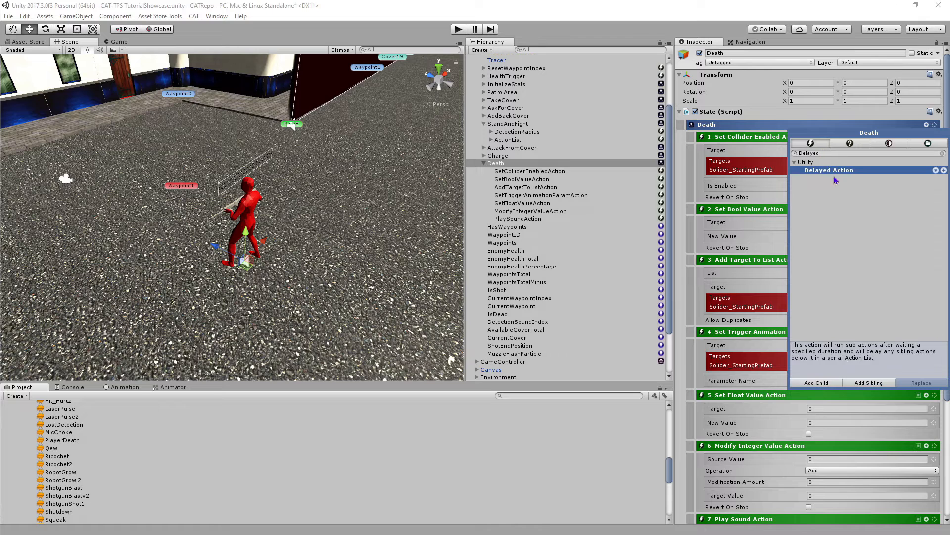
pyautogui.click(817, 383)
pyautogui.click(683, 392)
# Step: Add a Destroy Object action as a child of the Delayed Action
pyautogui.scroll(-5, 806, 439)
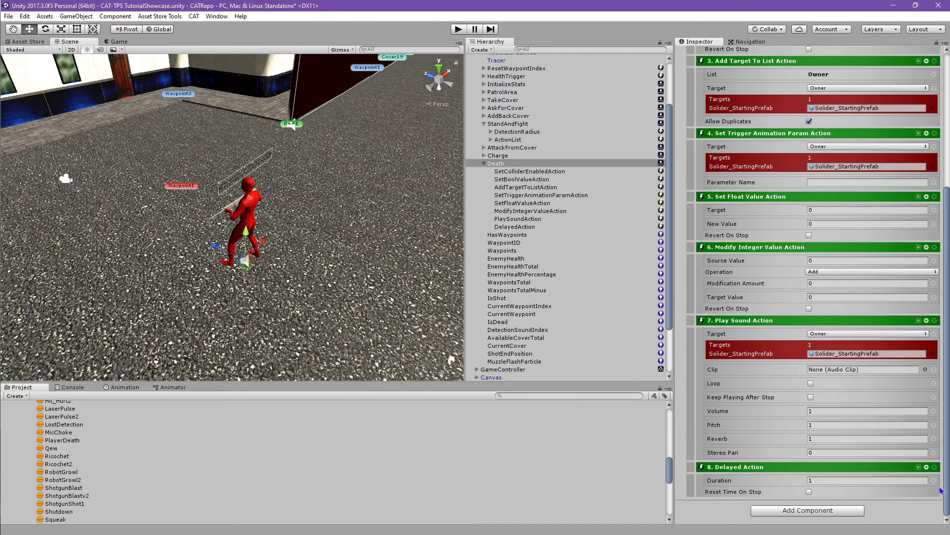
pyautogui.click(927, 468)
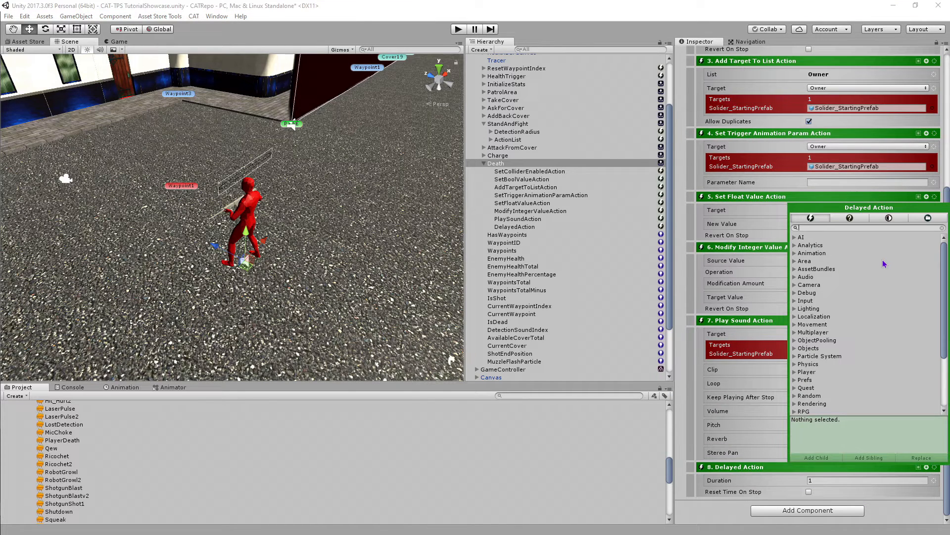
pyautogui.write('Destroy')
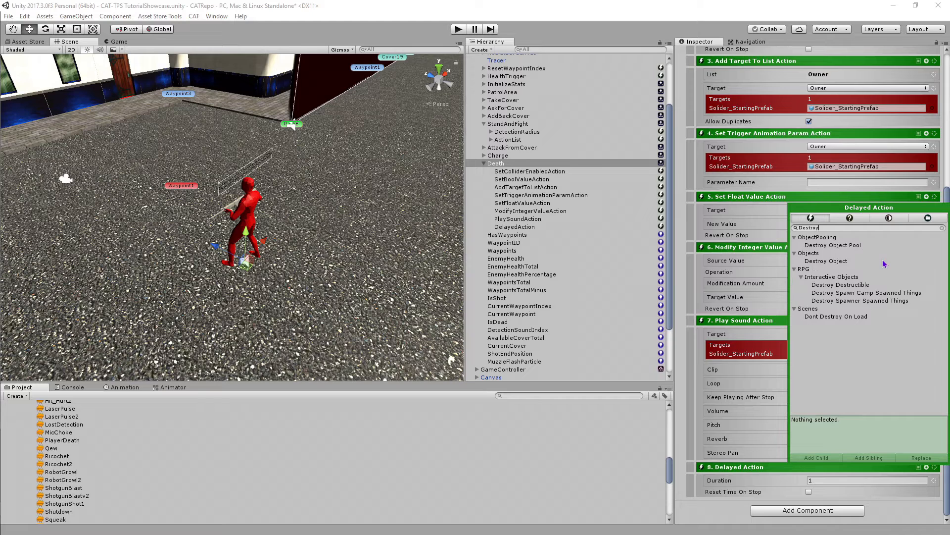
pyautogui.click(847, 256)
pyautogui.click(848, 261)
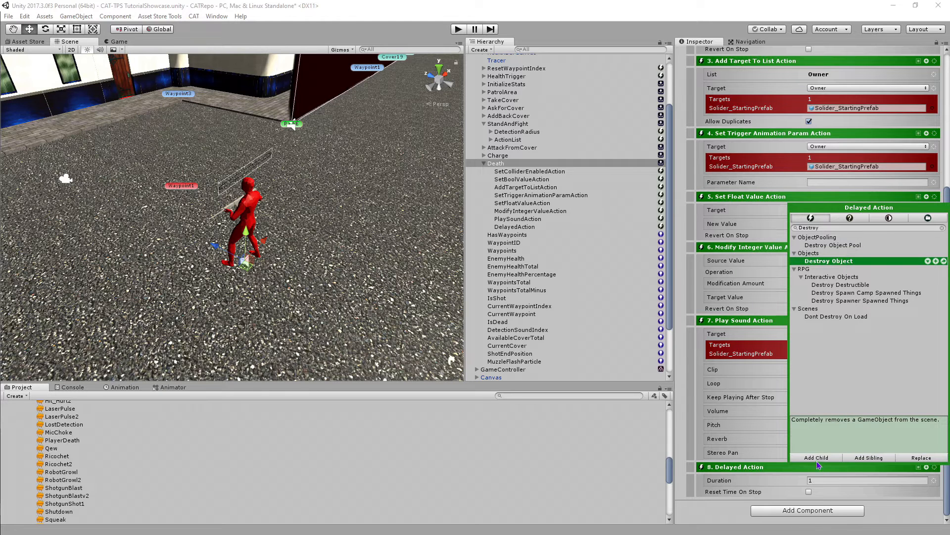
pyautogui.click(816, 457)
pyautogui.click(687, 478)
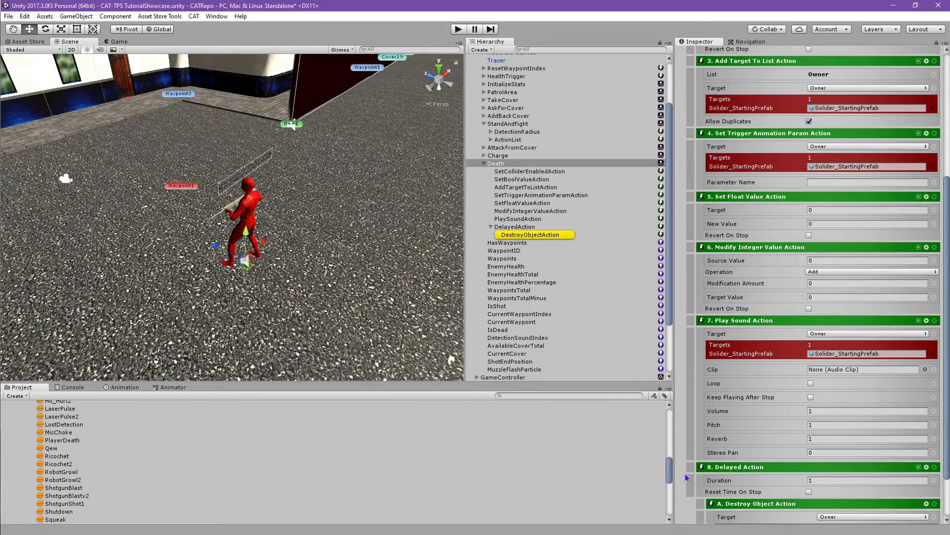
# Step: Set the Set Bool Value Action's target to Owner with reference name IsDead and enable its new value
pyautogui.scroll(-2, 687, 477)
pyautogui.scroll(5, 687, 477)
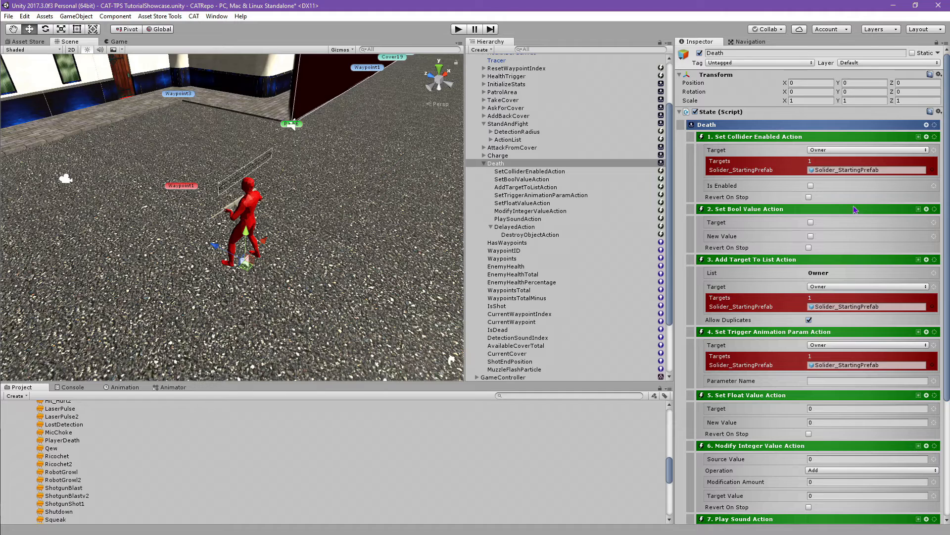
pyautogui.scroll(-3, 858, 222)
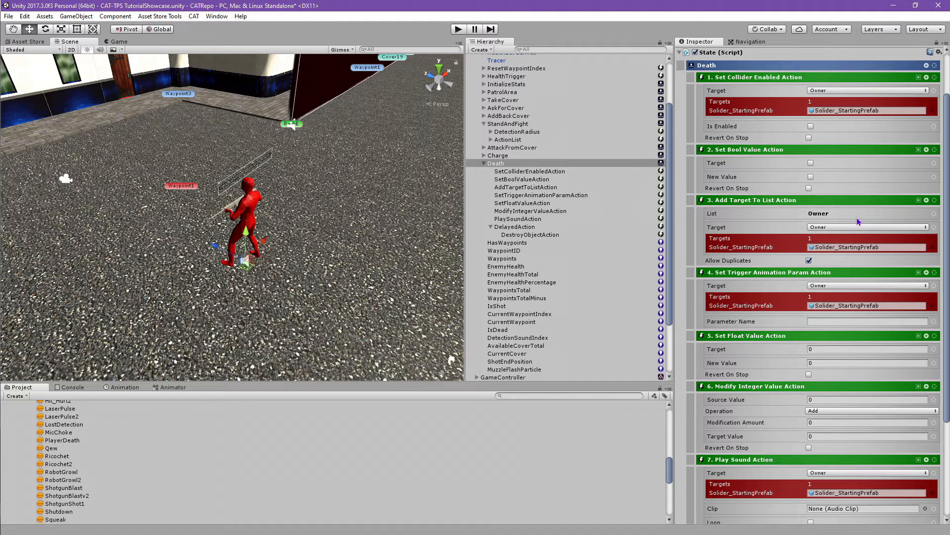
pyautogui.click(934, 162)
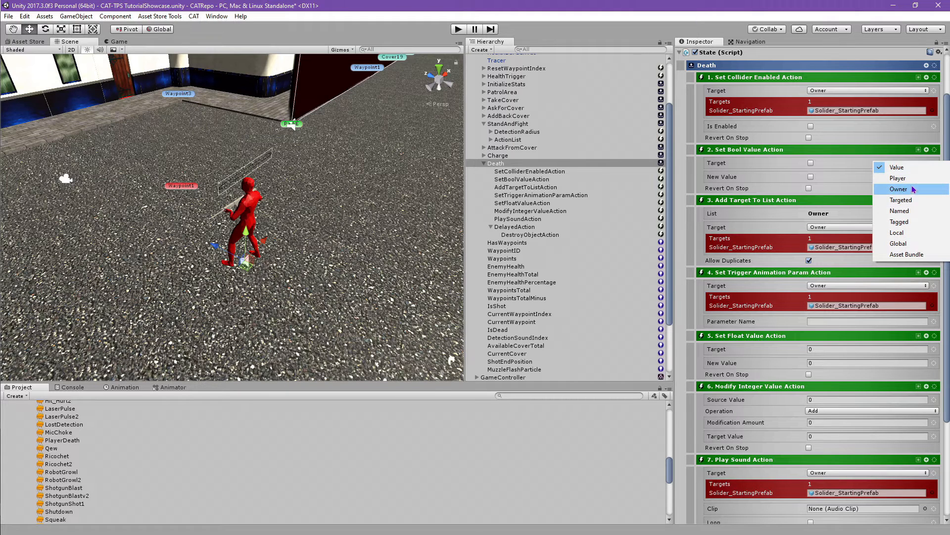
pyautogui.click(913, 190)
pyautogui.click(919, 170)
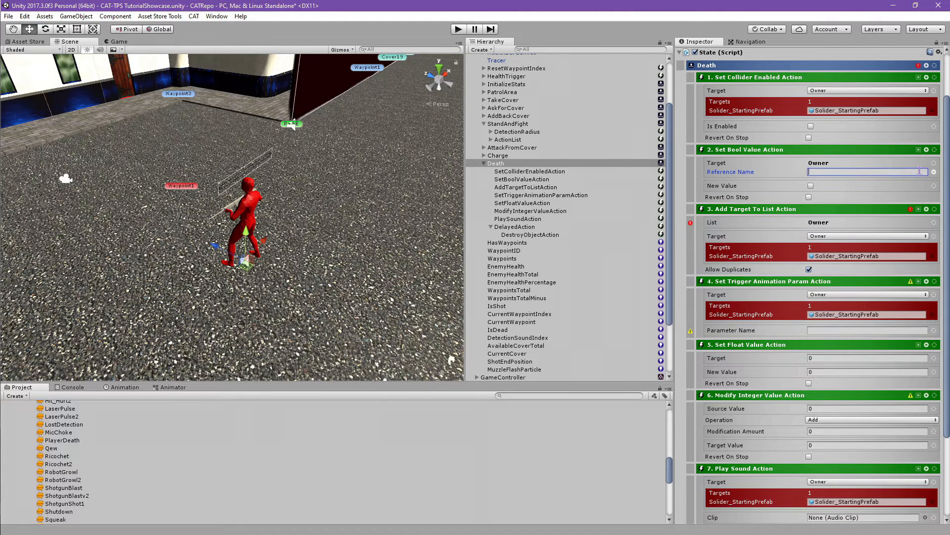
pyautogui.write('IsDea')
pyautogui.click(836, 188)
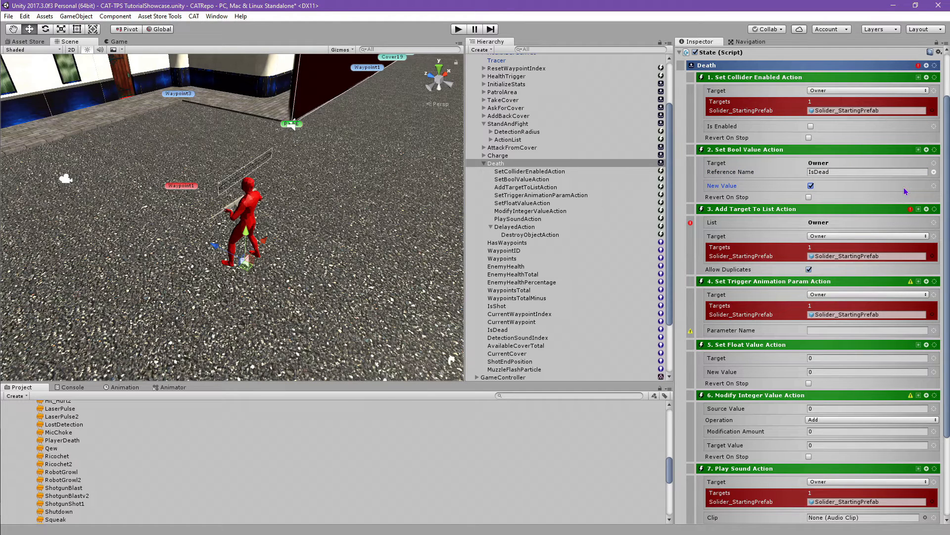
# Step: Point the Add Target To List Action's List to the Named object NPCPaths
pyautogui.scroll(-1, 905, 191)
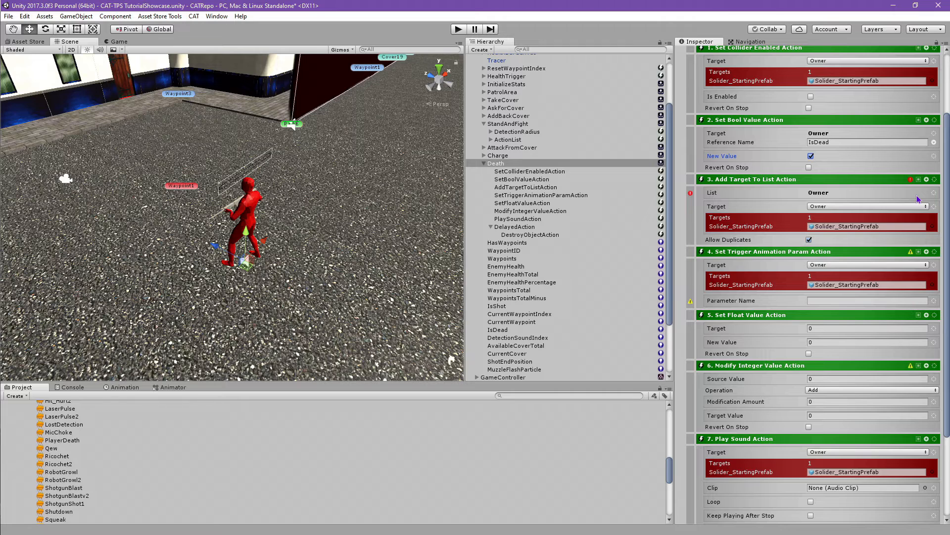
pyautogui.click(934, 194)
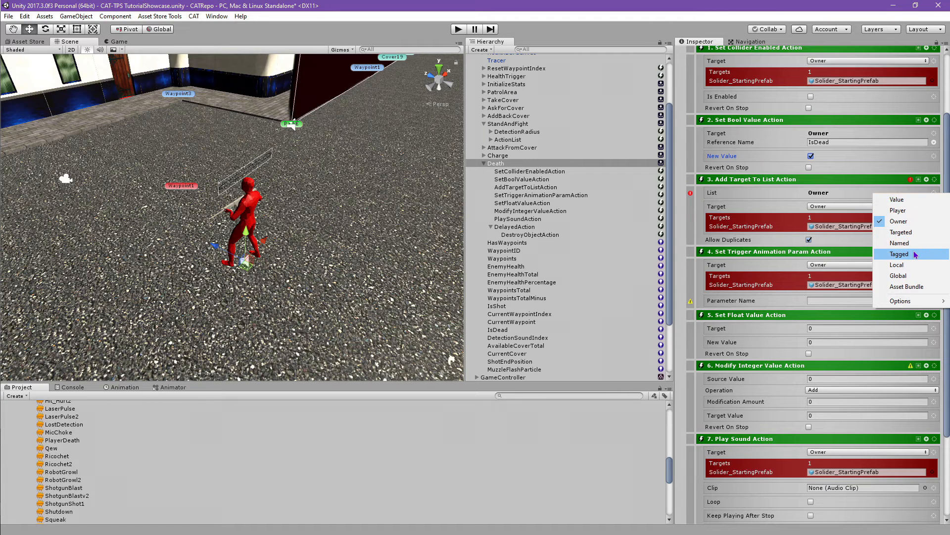
pyautogui.click(915, 254)
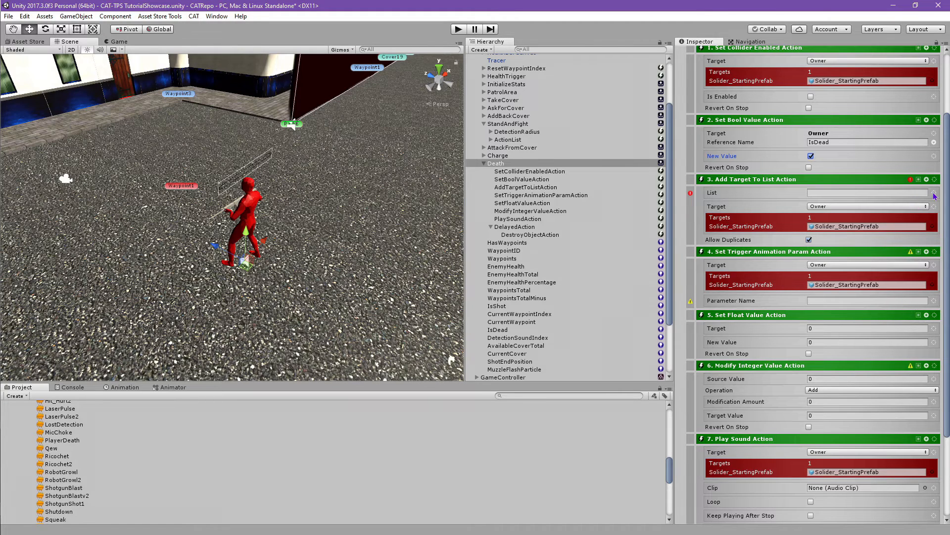
pyautogui.click(924, 194)
pyautogui.write('NPC')
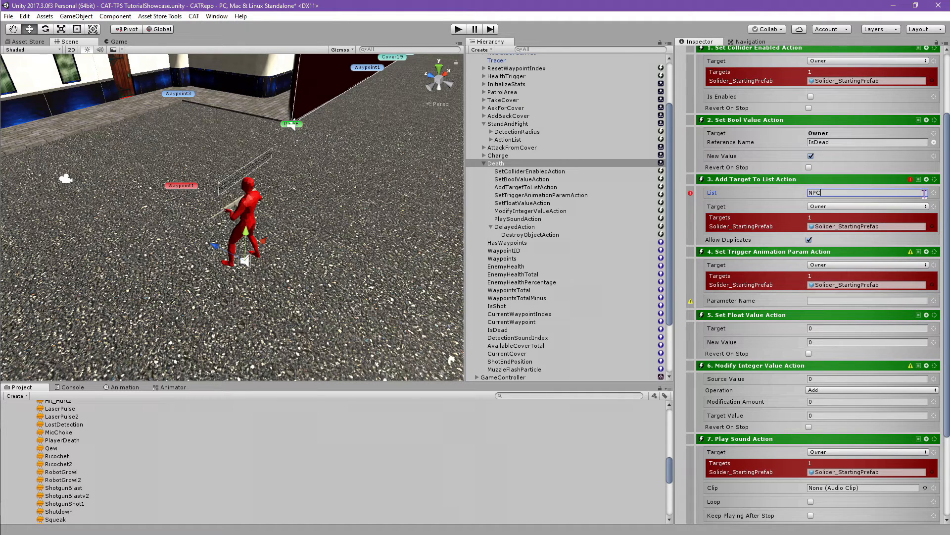
pyautogui.write('Paths')
pyautogui.press('Return')
# Step: Add Path and Reference Name options to the Add Target To List Action's List and set them to Cover and AvailableCoverPositions
pyautogui.click(934, 193)
pyautogui.moveTo(916, 300)
pyautogui.click(842, 299)
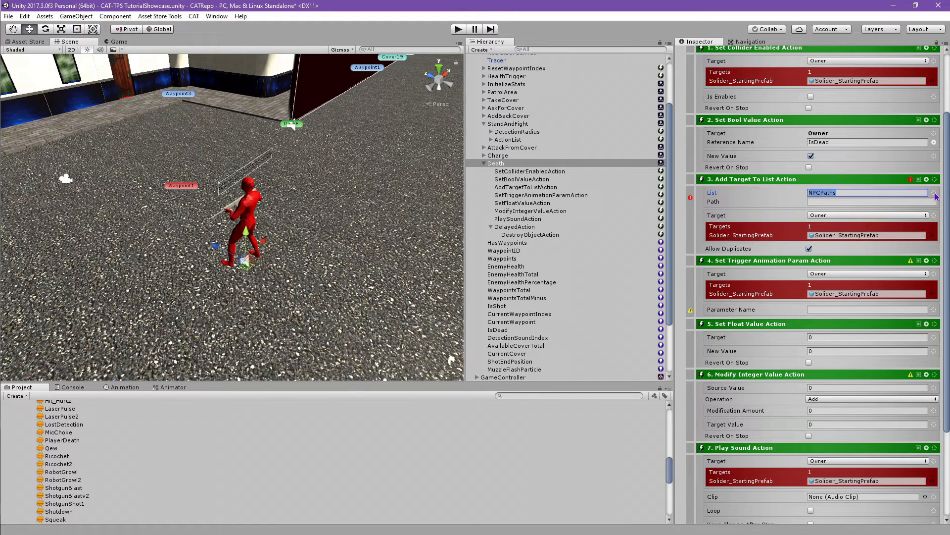
pyautogui.moveTo(906, 301)
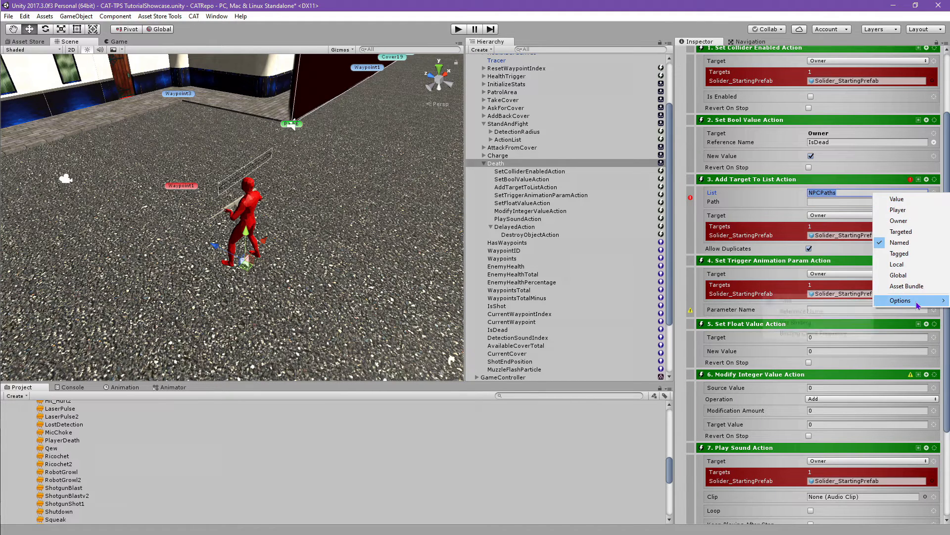
pyautogui.click(851, 311)
pyautogui.click(883, 201)
pyautogui.write('Cover')
pyautogui.click(840, 212)
pyautogui.write('AvailableCoverPositions')
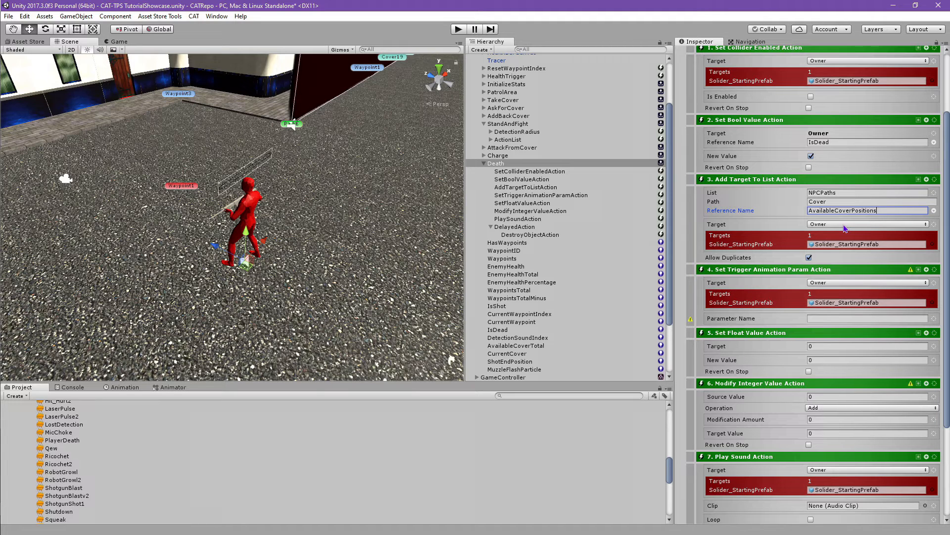
# Step: Add a Reference Name to the Add Target To List Action's Owner target and set it to CurrentCover
pyautogui.click(935, 226)
pyautogui.moveTo(906, 333)
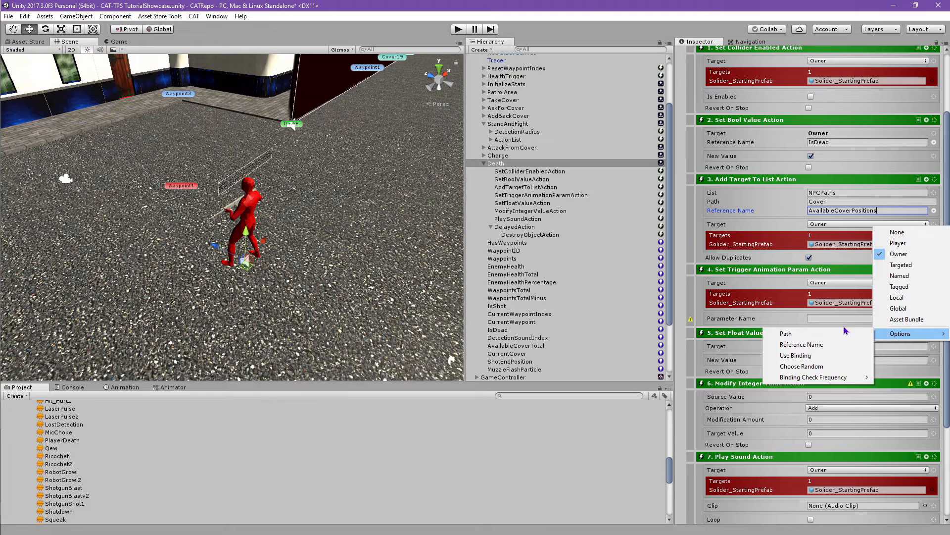
pyautogui.click(840, 344)
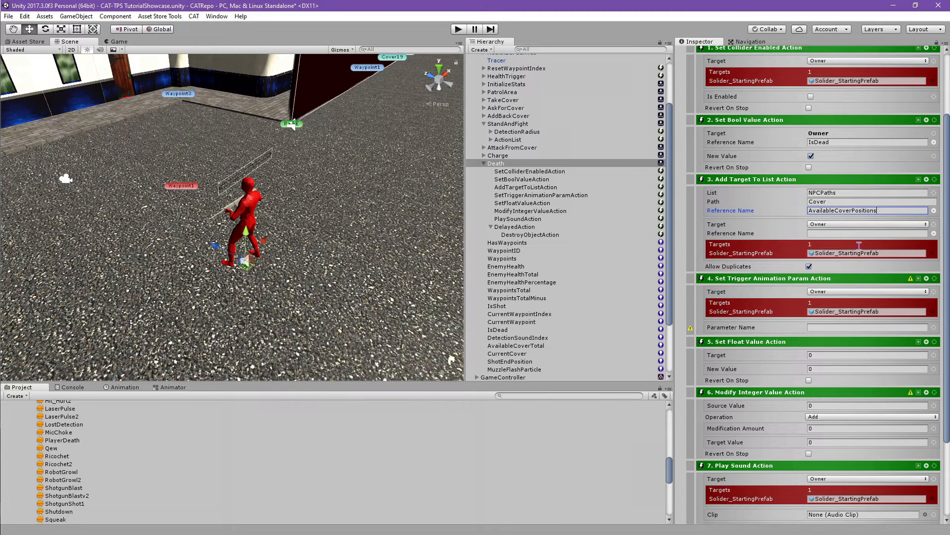
pyautogui.click(858, 233)
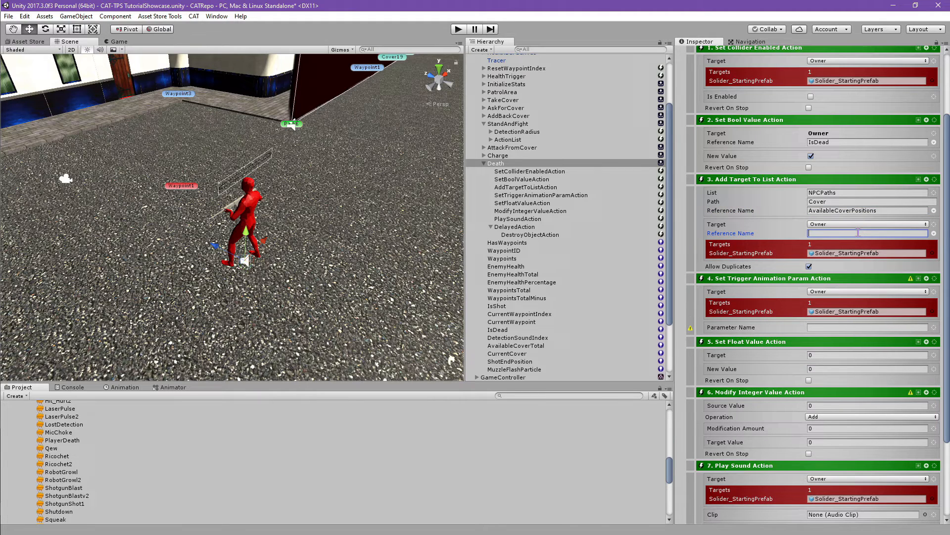
pyautogui.write('CurrentCover')
pyautogui.press('Return')
# Step: Give the Set Trigger Animation Param Action's Owner target the path EnemyModel and set its parameter name to Death
pyautogui.scroll(-1, 858, 233)
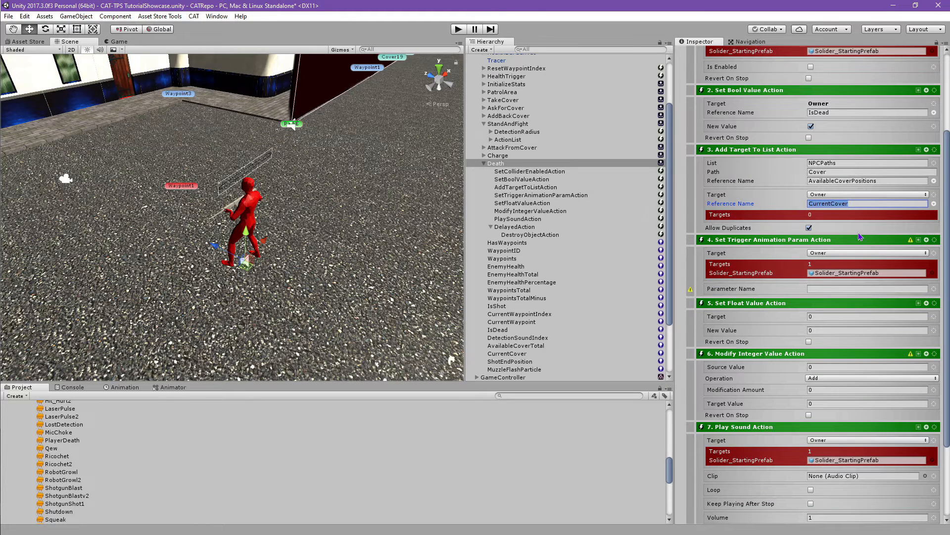
pyautogui.scroll(-1, 858, 232)
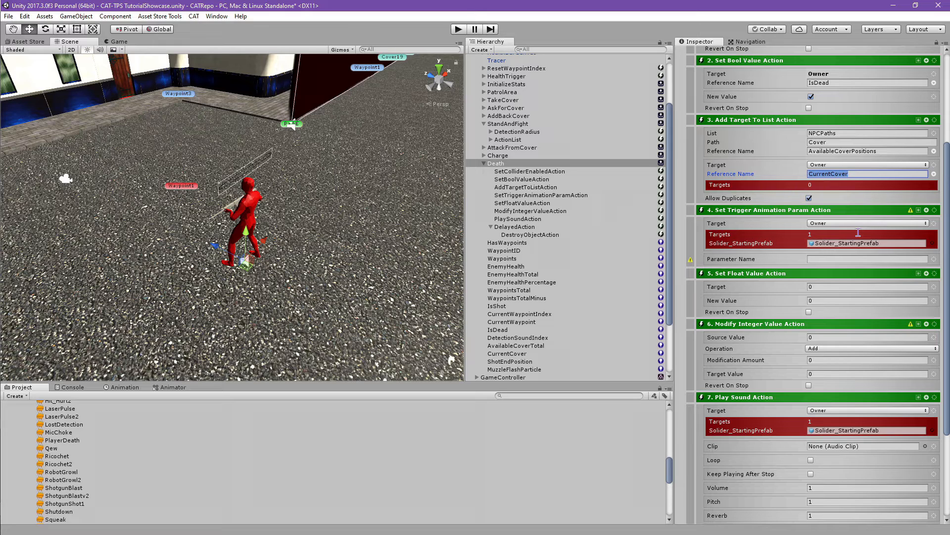
pyautogui.click(924, 224)
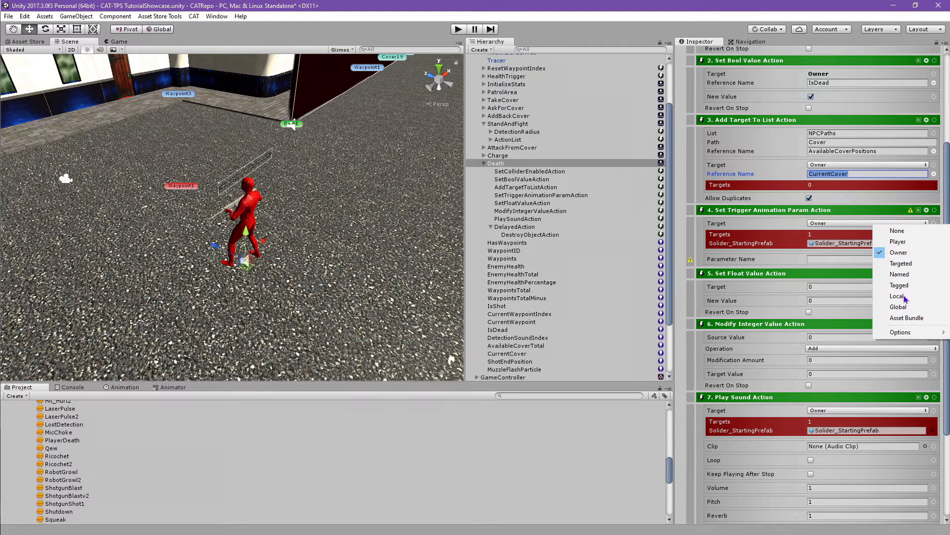
pyautogui.moveTo(907, 333)
pyautogui.click(850, 333)
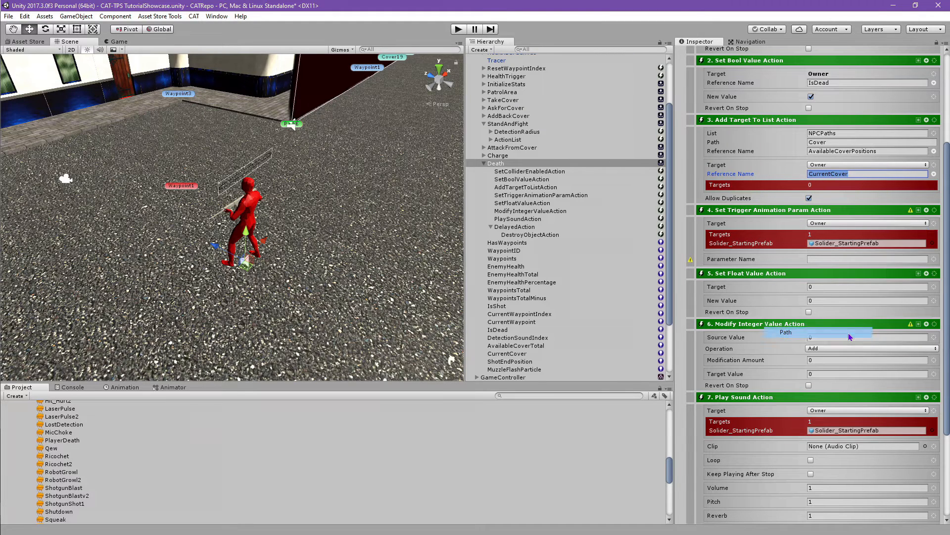
pyautogui.click(865, 233)
pyautogui.write('Enem')
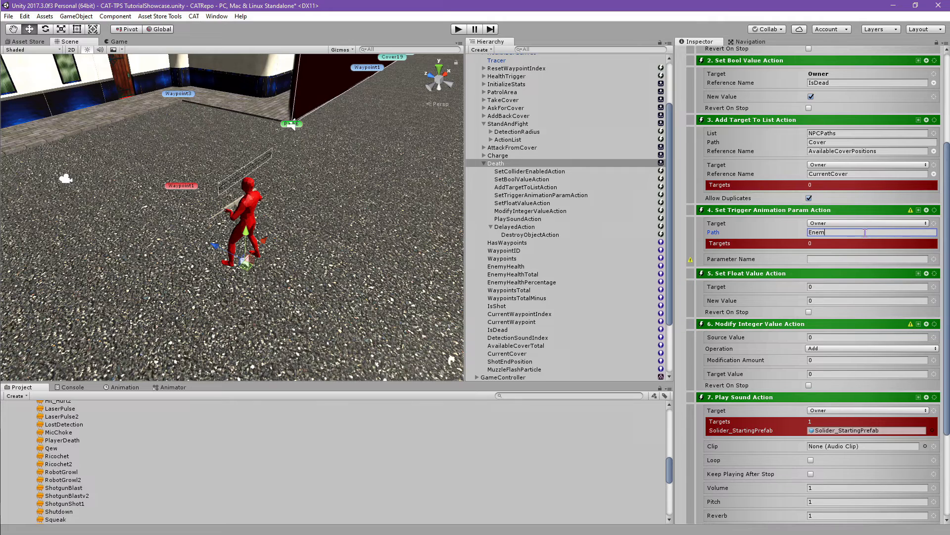
pyautogui.write('yModel')
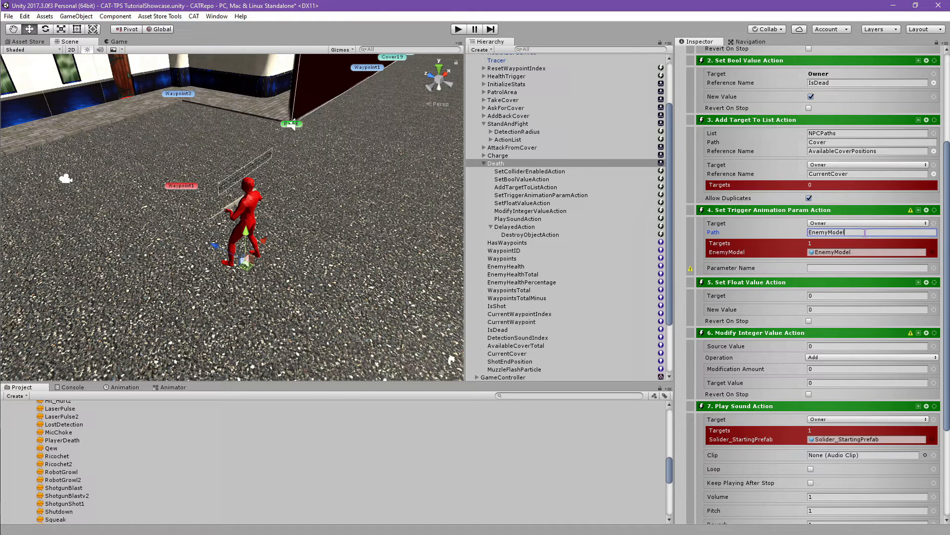
pyautogui.click(812, 269)
pyautogui.write('D')
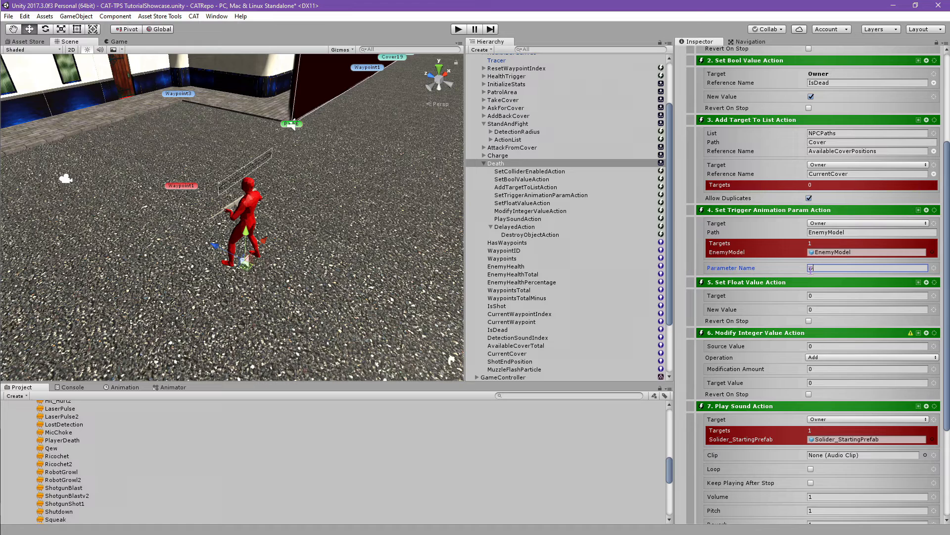
pyautogui.write('eath')
# Step: Set the Set Float Value Action's Target to Owner and add the Path option to it
pyautogui.click(935, 297)
pyautogui.click(926, 315)
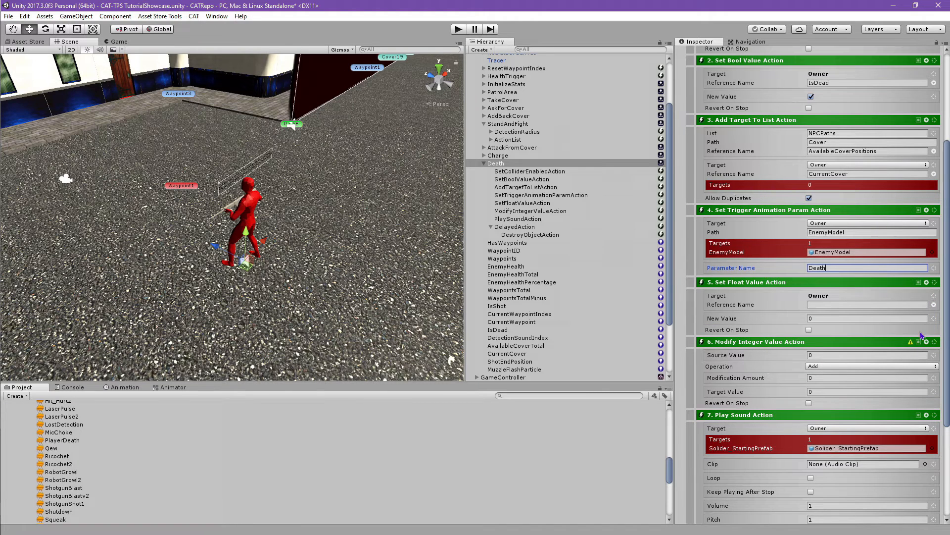
pyautogui.click(935, 297)
pyautogui.moveTo(906, 402)
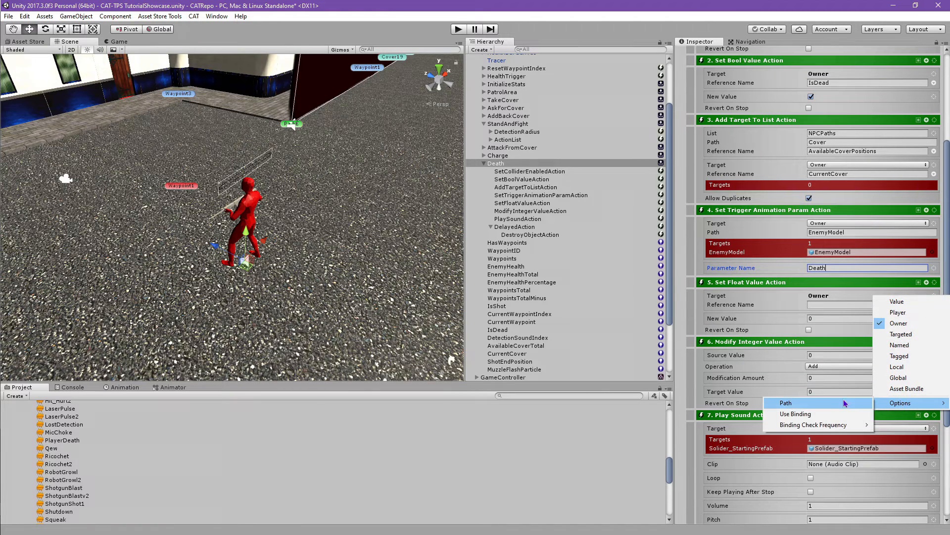
pyautogui.click(845, 404)
# Step: Set the Set Float Value Action's path to HealthBarCanvas/Slider and its reference name to LocalHealthPercent
pyautogui.click(935, 297)
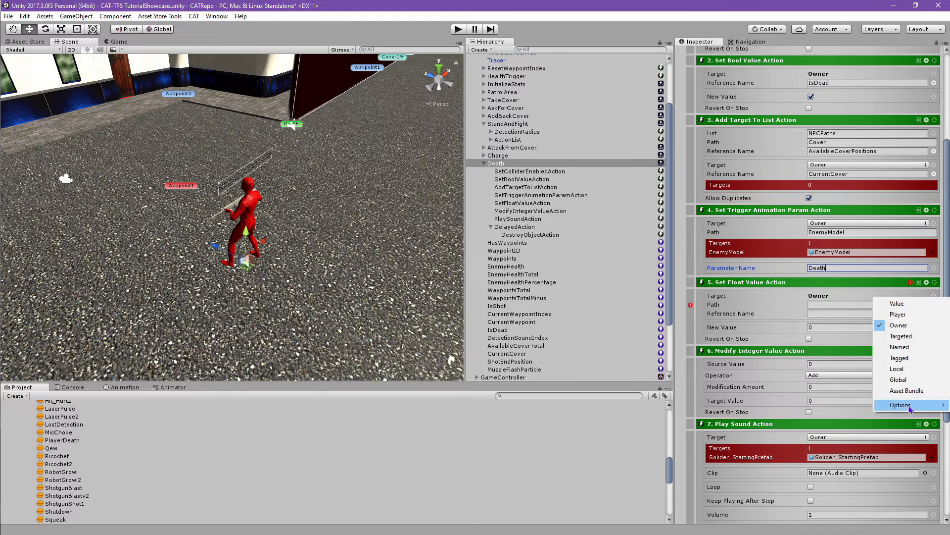
pyautogui.click(842, 304)
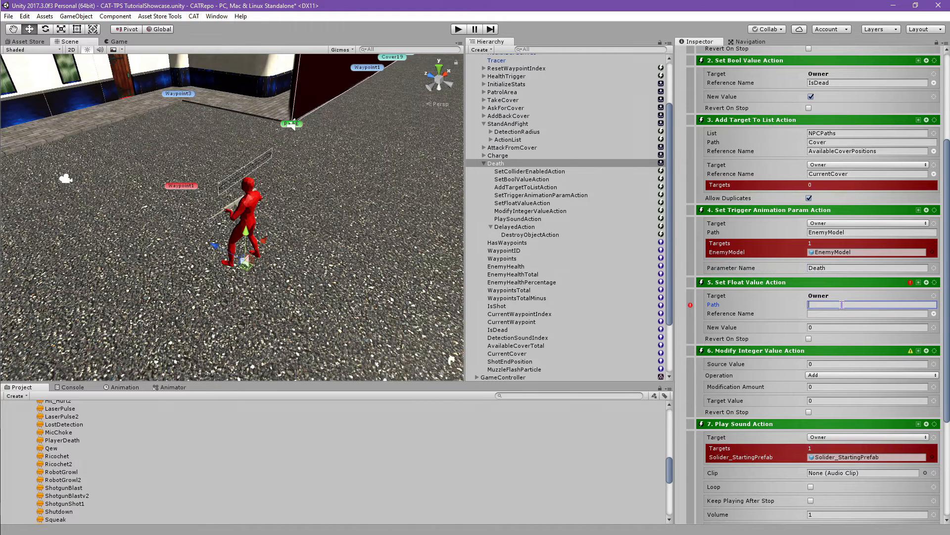
pyautogui.write('HealthBarCanvas/Slider')
pyautogui.click(847, 314)
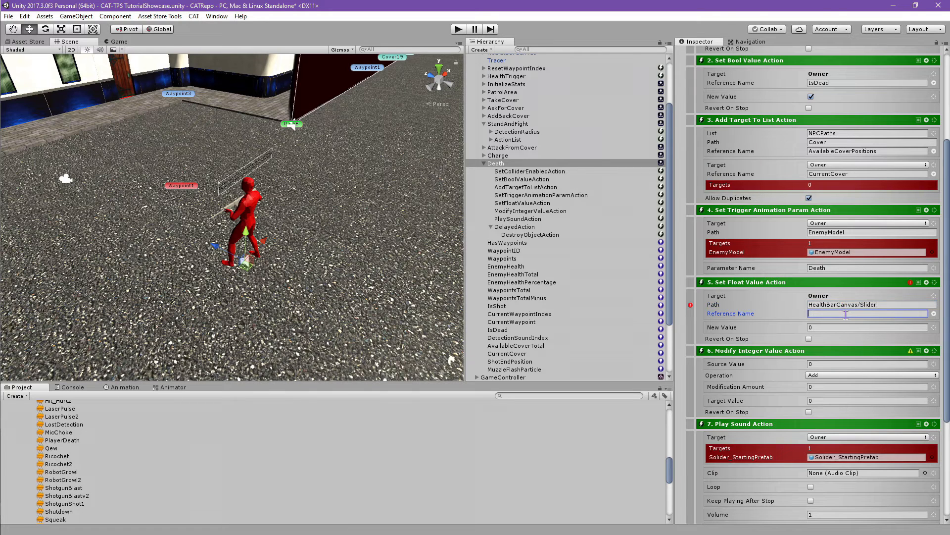
pyautogui.write('LocalHealthParen')
pyautogui.write('c')
# Step: Set both the Source Value and the Target Value of the Modify Integer Value Action to Player
pyautogui.scroll(-4, 776, 343)
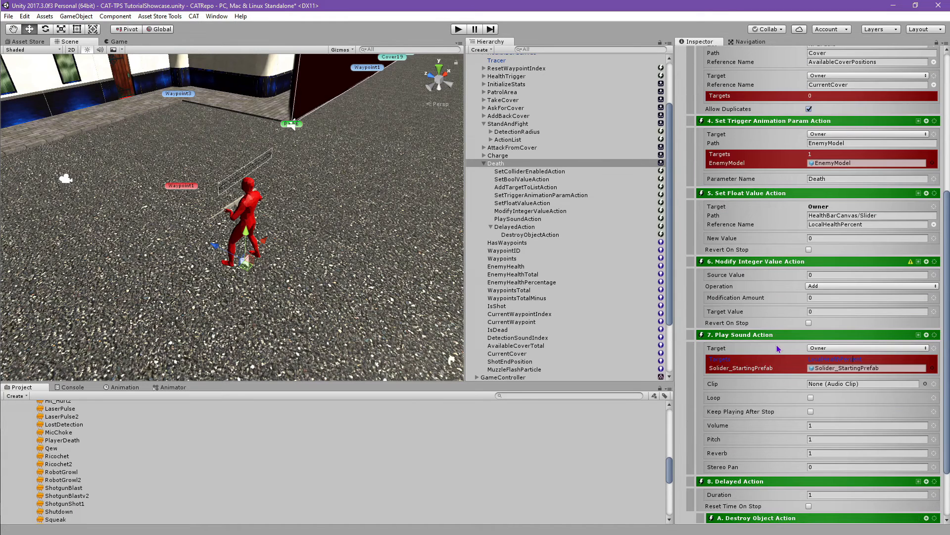
pyautogui.click(935, 276)
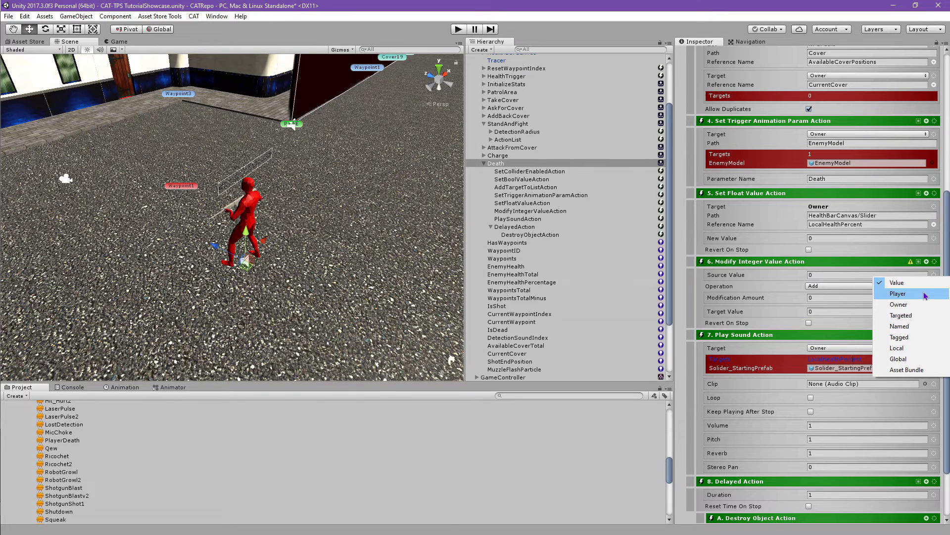
pyautogui.click(924, 296)
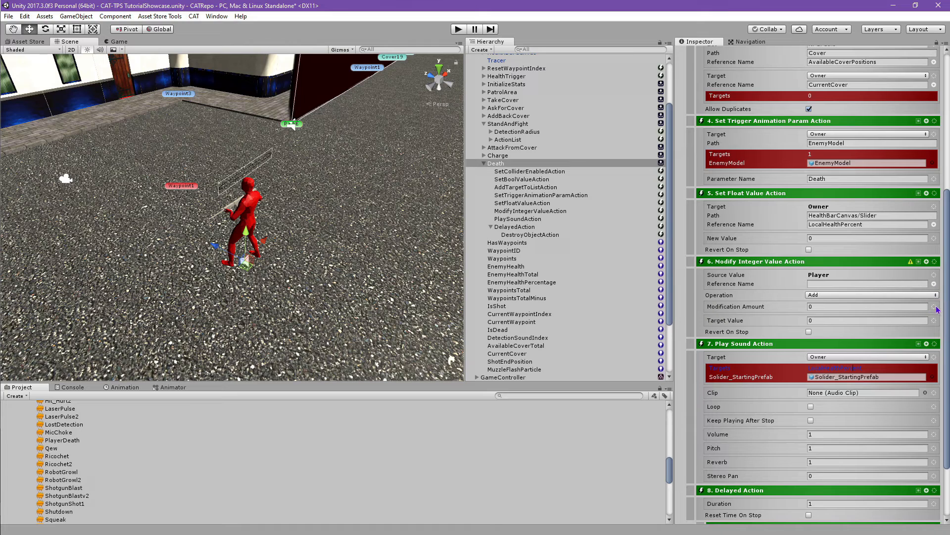
pyautogui.click(934, 307)
pyautogui.click(945, 302)
pyautogui.click(935, 321)
pyautogui.click(899, 336)
# Step: Enter PlayerScore as the reference name for the Modify Integer Value Action's Source Value and Target Value
pyautogui.click(902, 284)
pyautogui.write('PlayerScore')
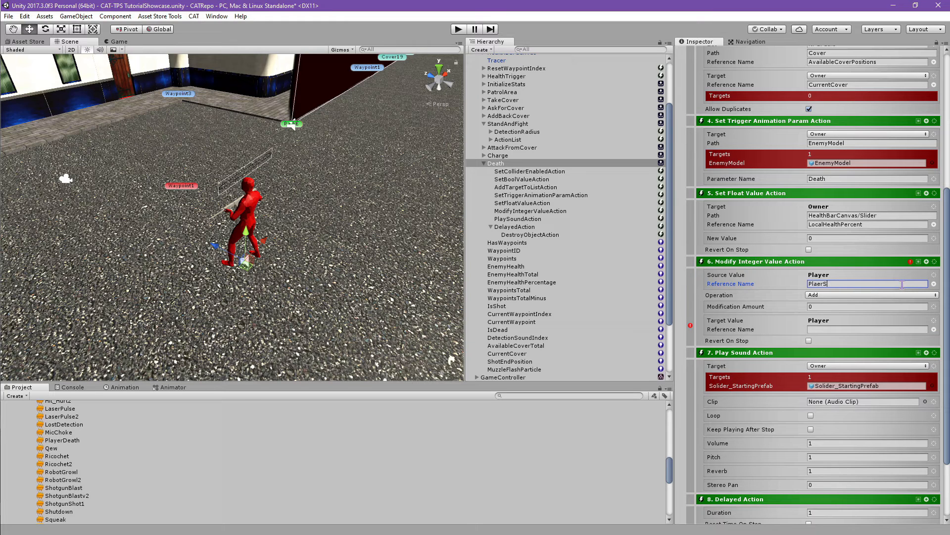
pyautogui.click(898, 329)
pyautogui.write('PlayerScore')
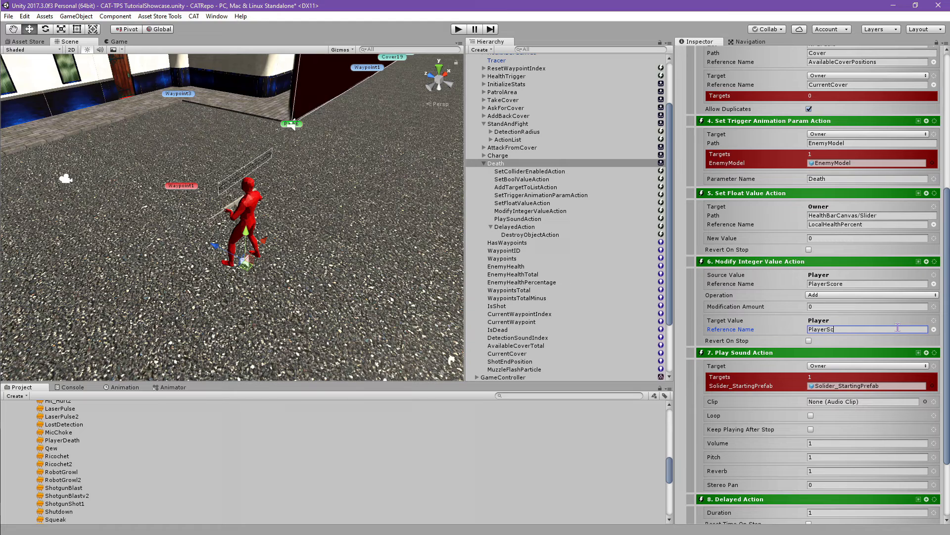
# Step: Set the Modify Integer Value Action's Modification Amount to 100
pyautogui.click(879, 307)
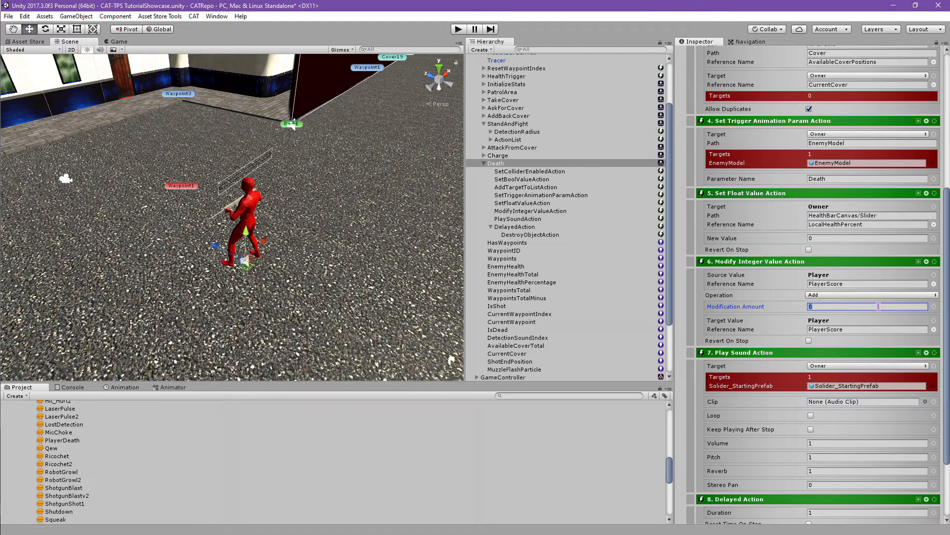
pyautogui.write('1')
pyautogui.press('Return')
# Step: Assign the DeathMixv2 audio asset as the Play Sound Action's clip
pyautogui.scroll(-4, 879, 307)
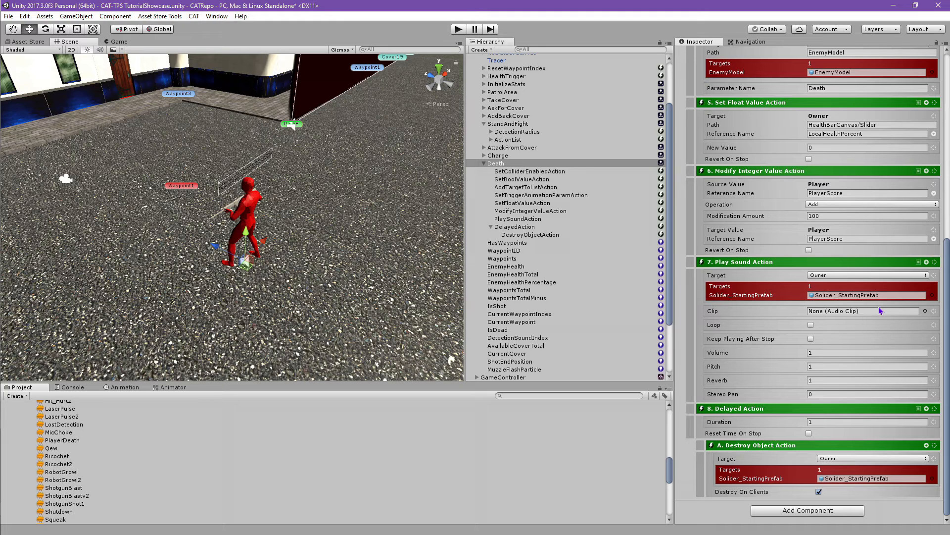
pyautogui.scroll(10, 71, 496)
pyautogui.scroll(-10, 71, 497)
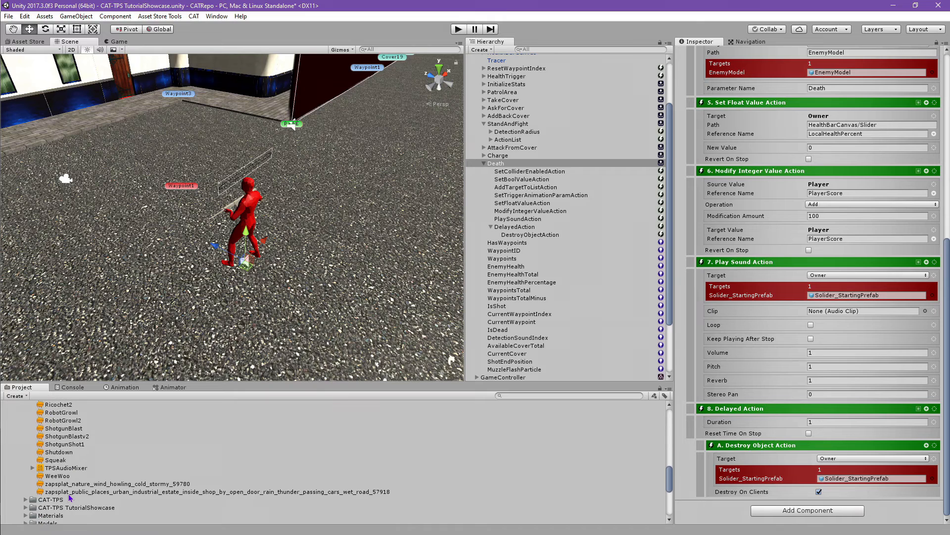
pyautogui.scroll(3, 70, 498)
pyautogui.scroll(3, 71, 497)
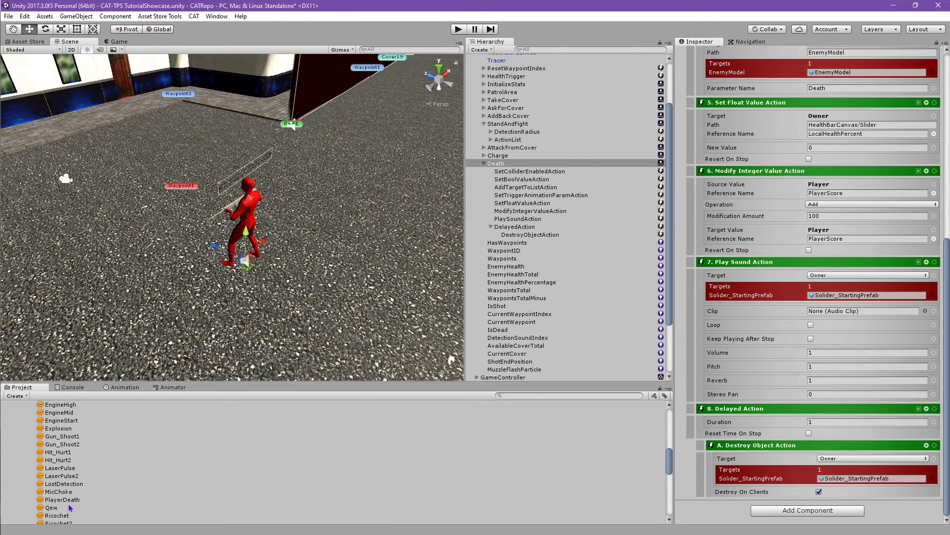
pyautogui.scroll(3, 63, 502)
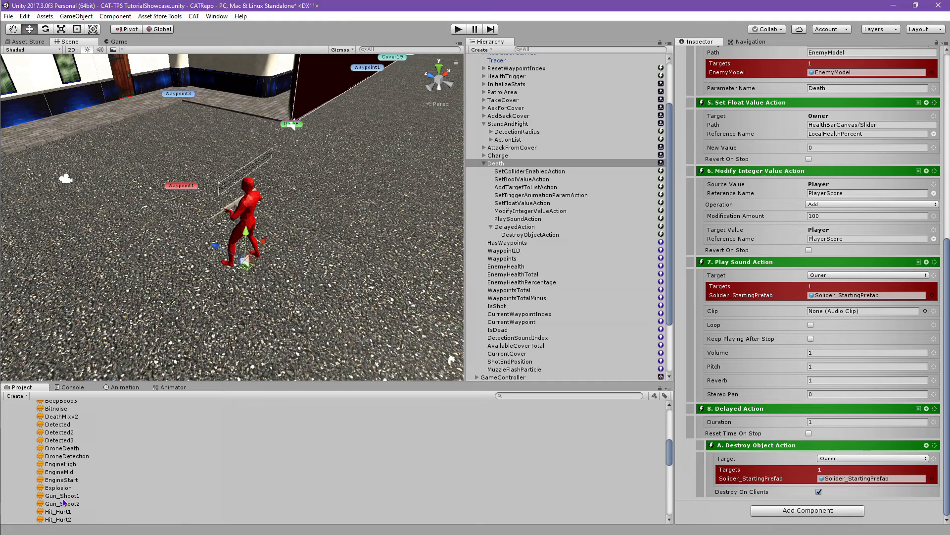
pyautogui.moveTo(66, 421); pyautogui.dragTo(886, 311)
# Step: Set the Play Sound Action's Volume to 0.5 and its Reverb to 0.5
pyautogui.click(858, 352)
pyautogui.write('0')
pyautogui.click(838, 380)
pyautogui.write('0.5')
pyautogui.press('Return')
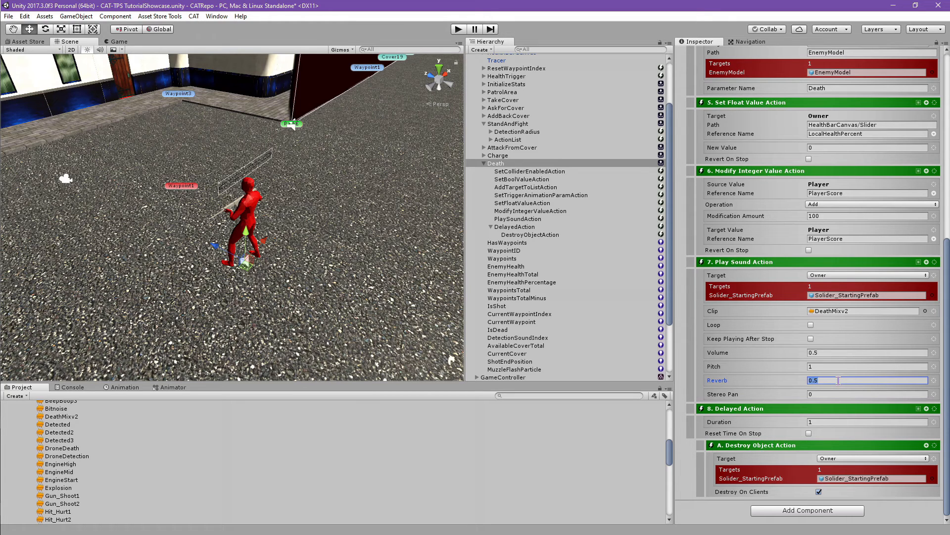
# Step: Enable Keep Playing After Stop on the Play Sound Action and set the Delayed Action's Duration to 2
pyautogui.click(809, 339)
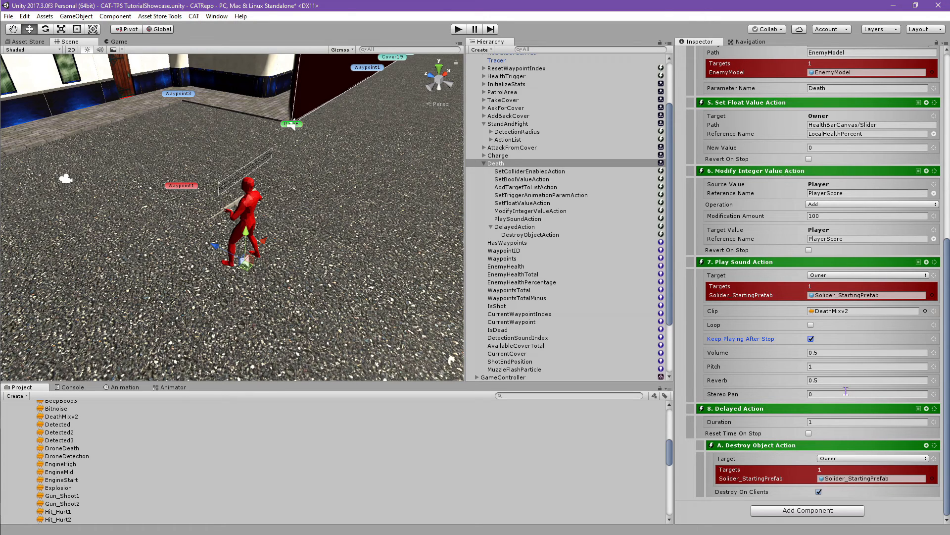
pyautogui.click(849, 421)
pyautogui.write('2')
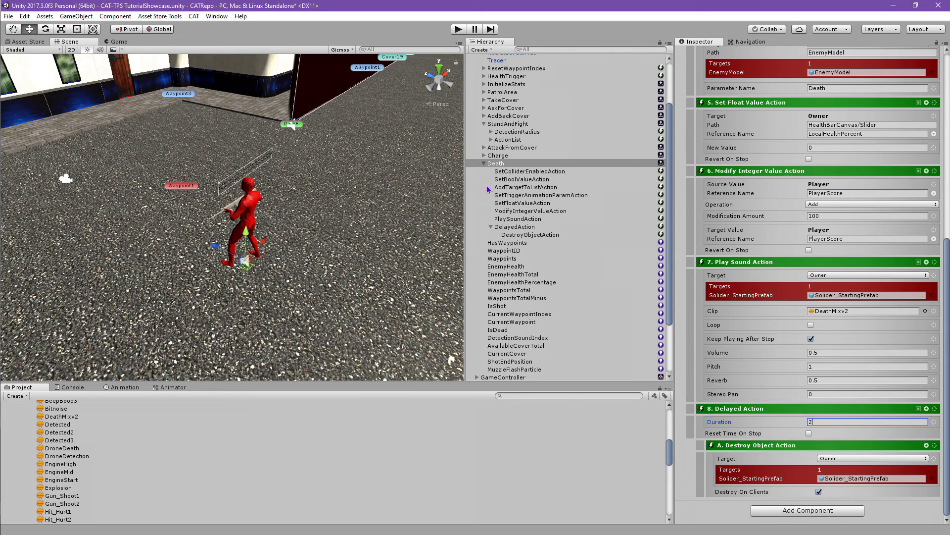
# Step: Collapse the Death, StandAndFight and Solider_StartingPrefab objects in the hierarchy, and select Solider_StartingPrefab
pyautogui.click(485, 164)
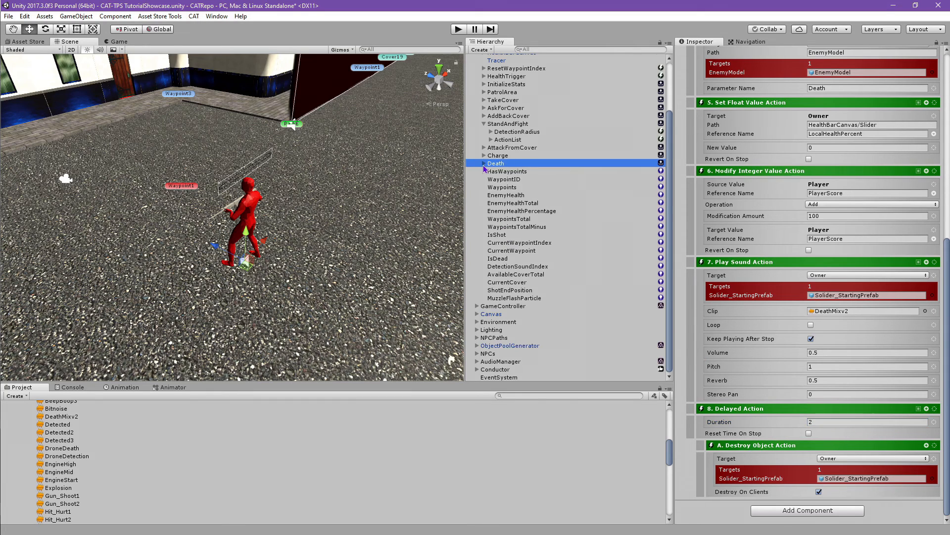
pyautogui.click(484, 124)
pyautogui.scroll(3, 485, 140)
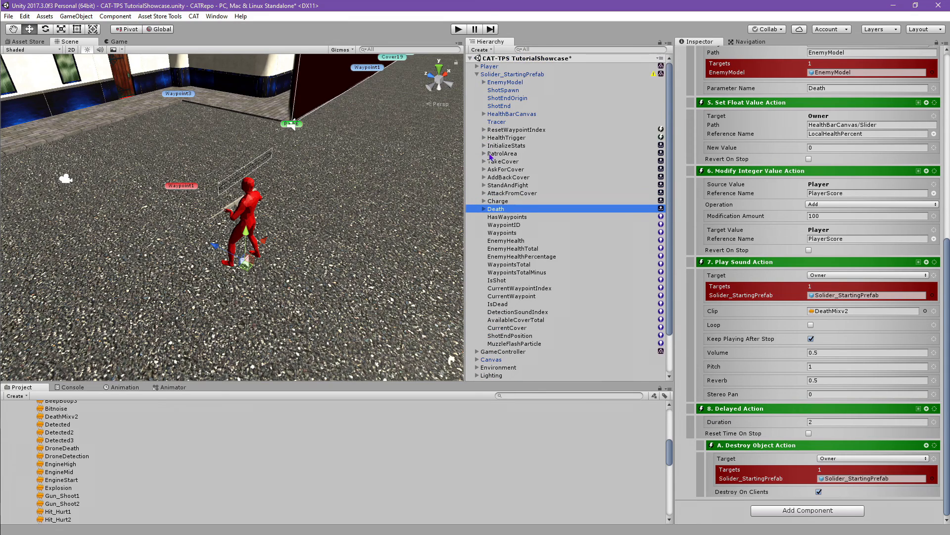
pyautogui.click(478, 75)
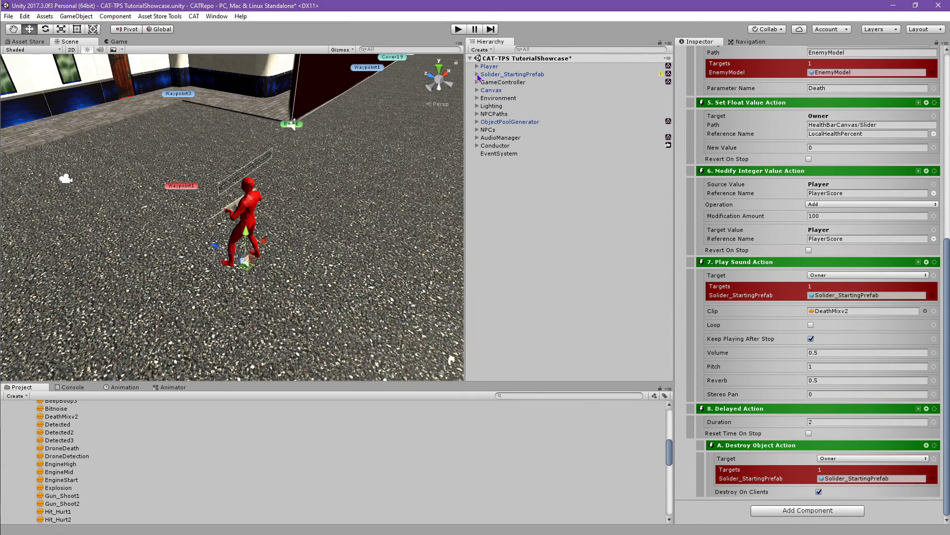
pyautogui.click(505, 75)
pyautogui.moveTo(228, 279); pyautogui.dragTo(345, 51, button='right')
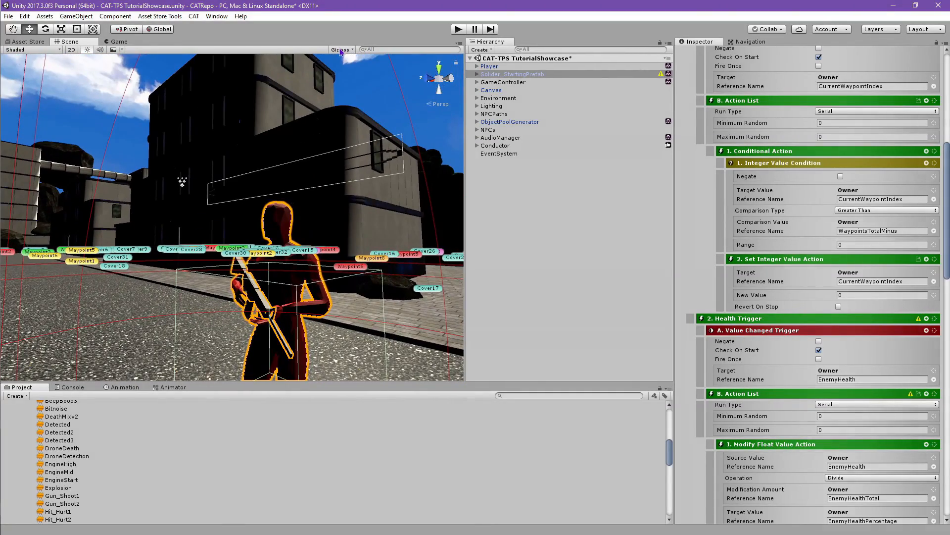